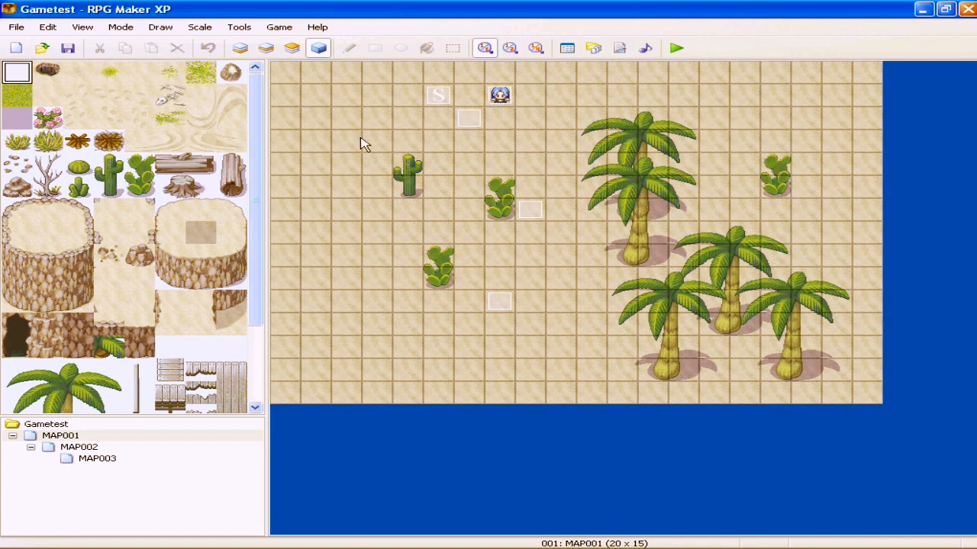
right_click(563, 103)
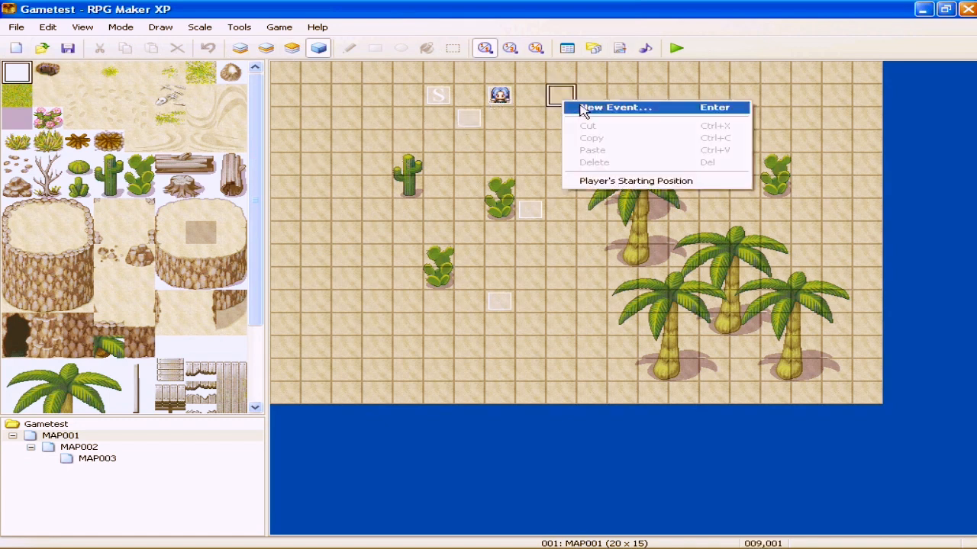
left_click(583, 111)
double_click(467, 150)
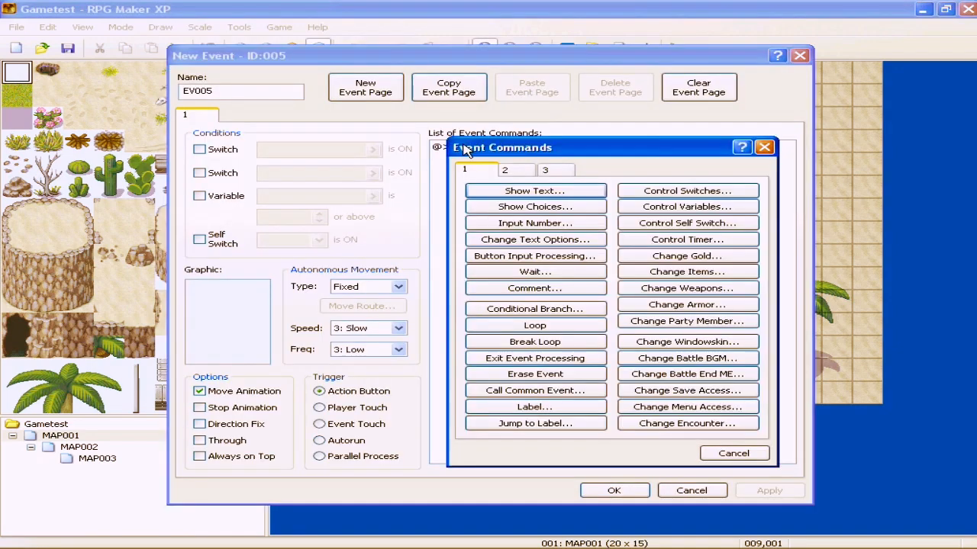
left_click(504, 169)
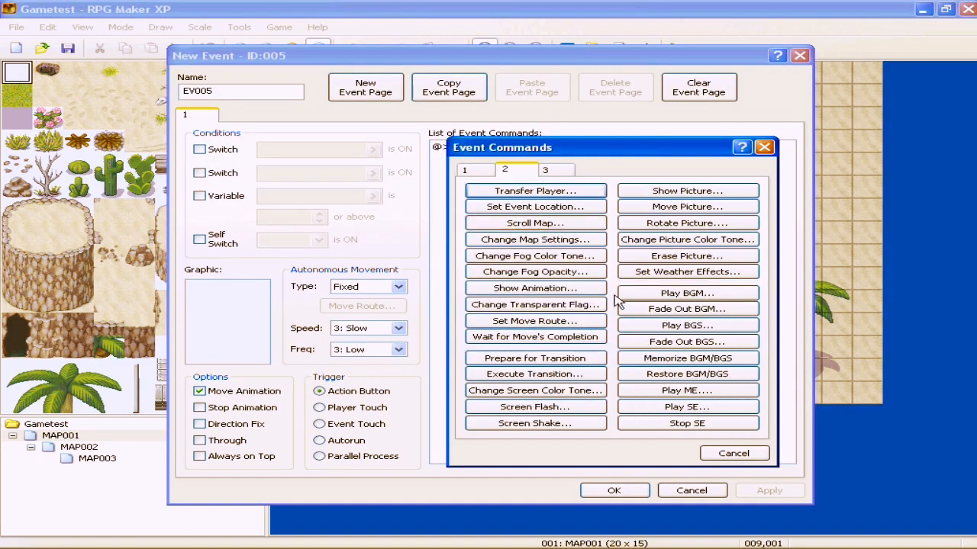
left_click(731, 454)
left_click(702, 490)
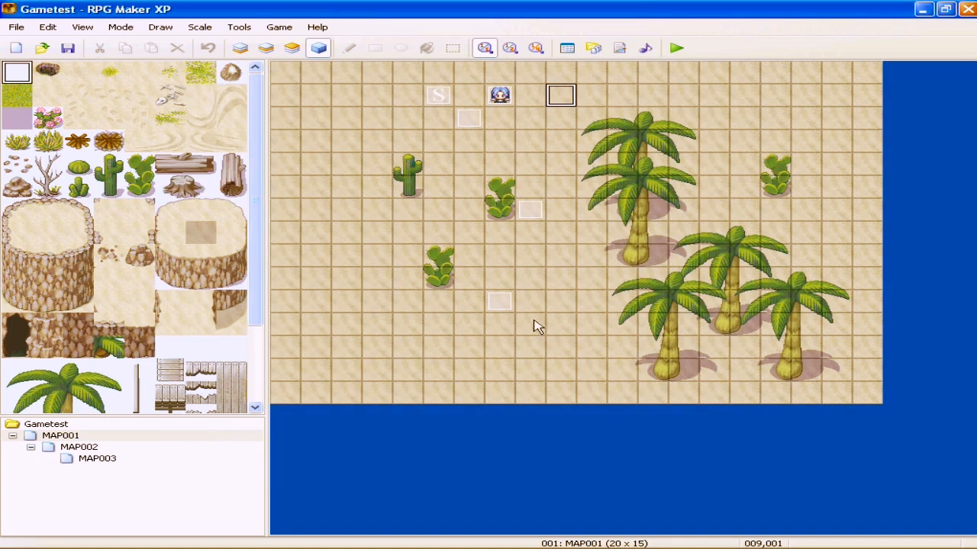
right_click(563, 105)
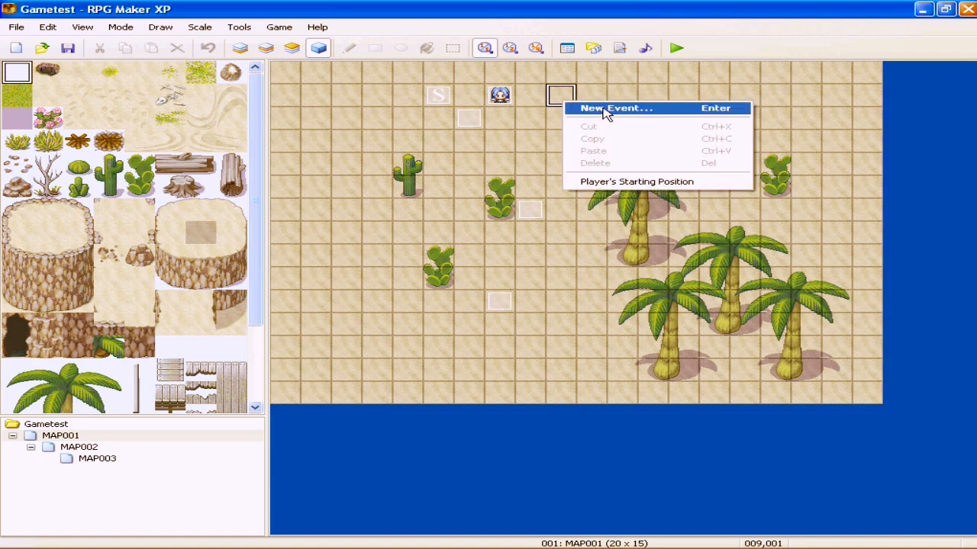
left_click(607, 109)
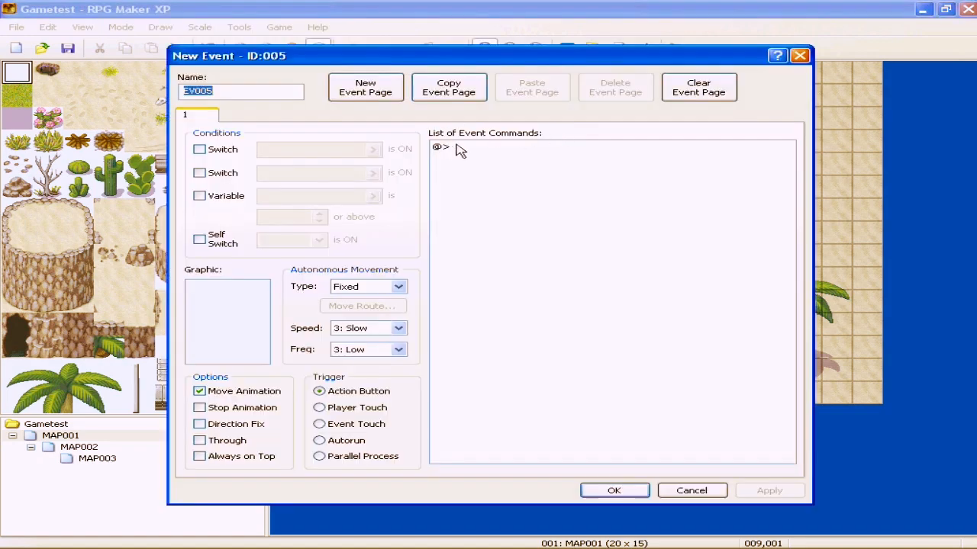
left_click(718, 483)
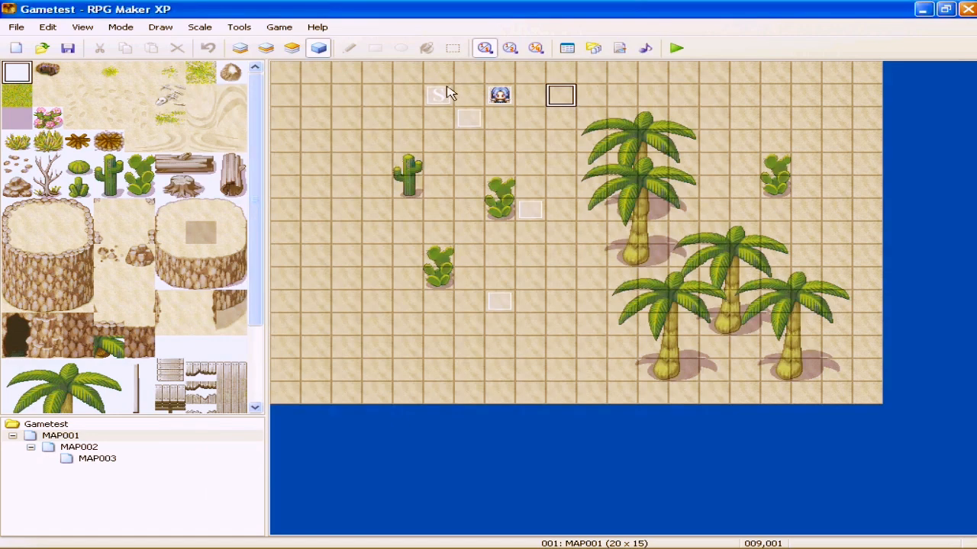
Step: Open the existing character event and examine the second page of available event commands, including Transfer Player
double_click(510, 93)
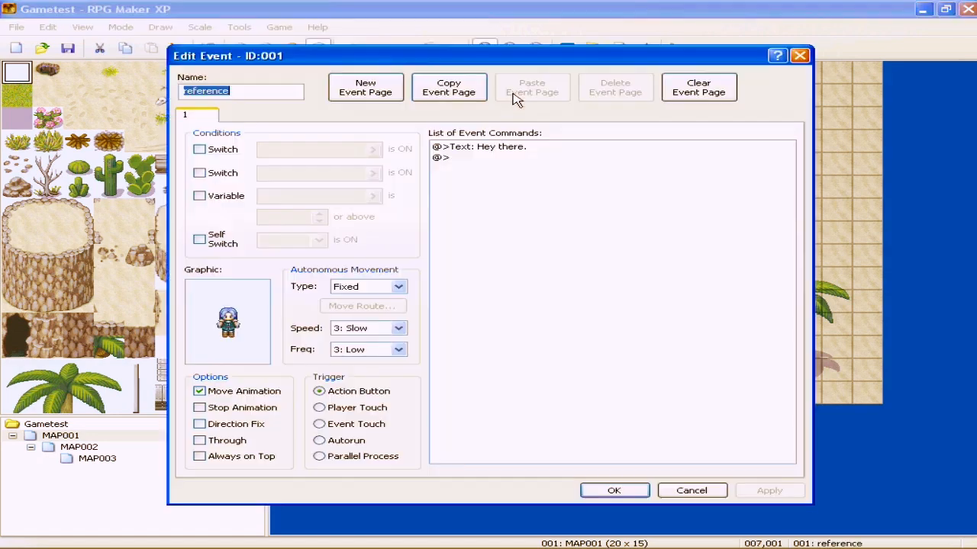
left_click(496, 158)
double_click(496, 158)
left_click(527, 171)
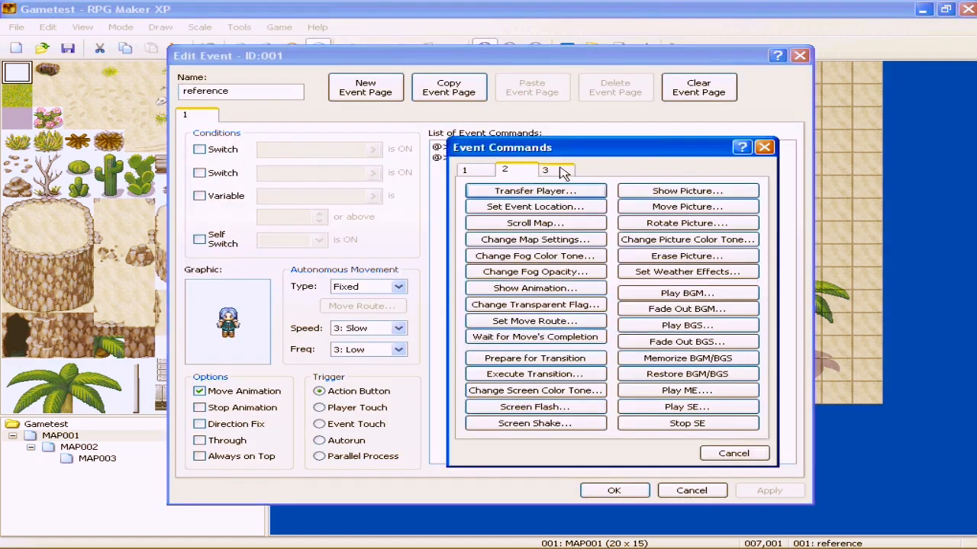
left_click(525, 193)
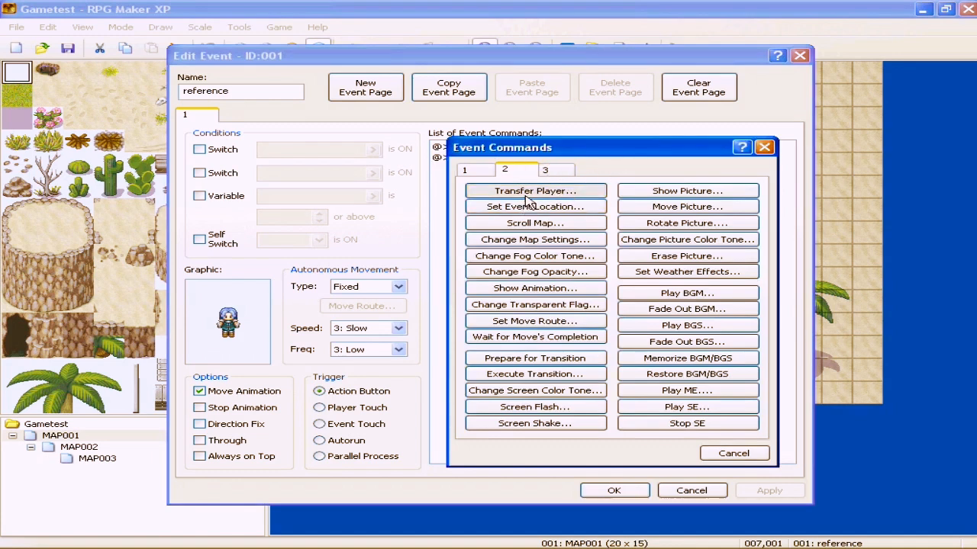
left_click(733, 453)
left_click(691, 490)
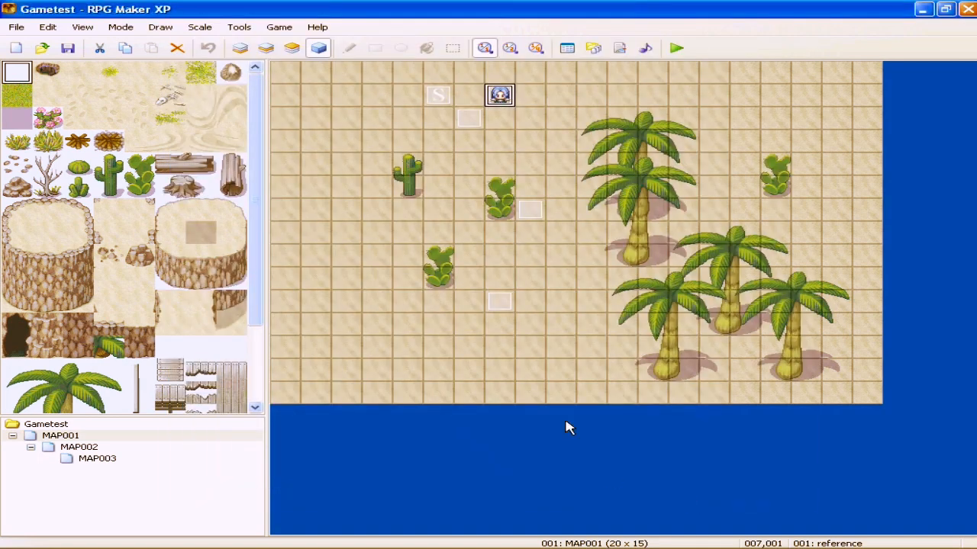
Step: Paint a three-tile strip of ridged sand on layer 1 along MAP001's upper edge, and return to the event layer
left_click(499, 277)
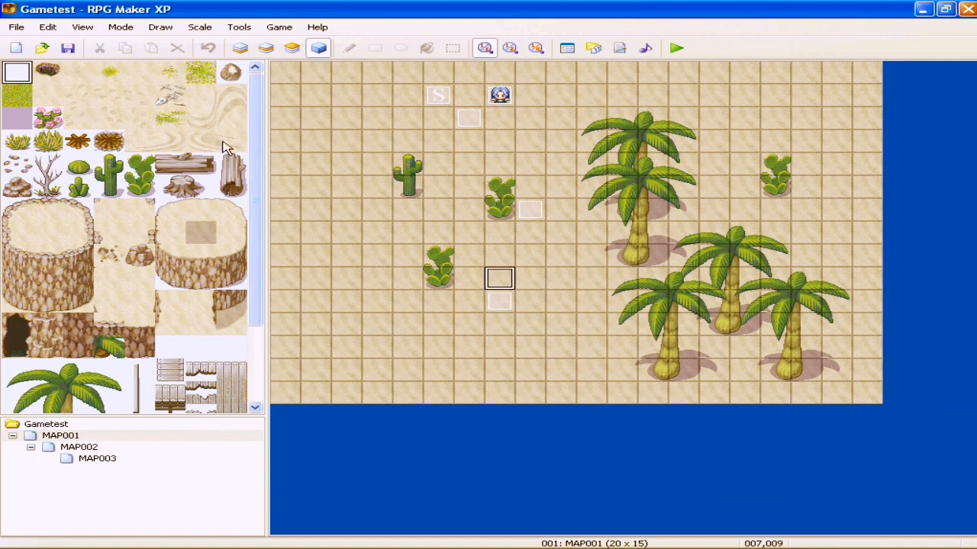
left_click(235, 99)
left_click(240, 47)
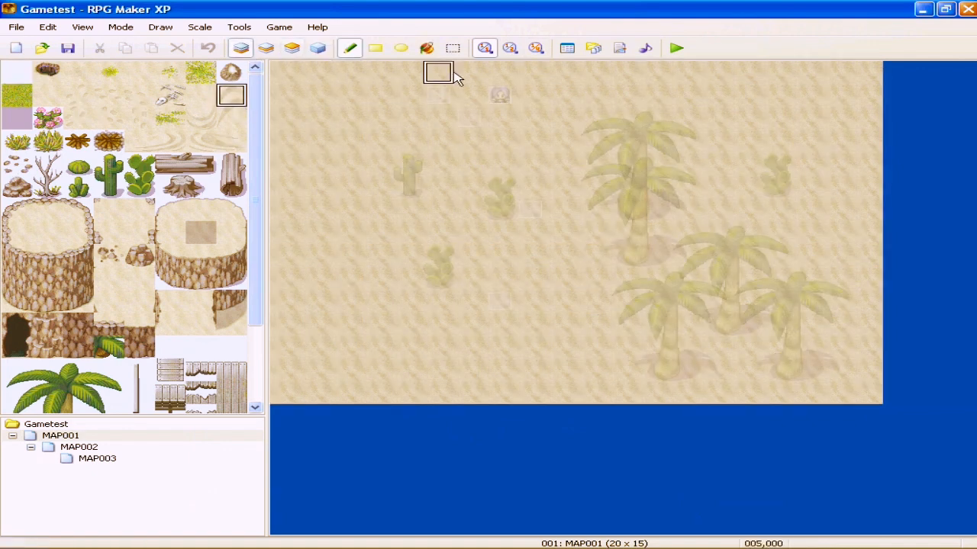
mouse_move(547, 84)
left_mouse_down()
mouse_move(589, 77)
mouse_move(550, 76)
left_mouse_up()
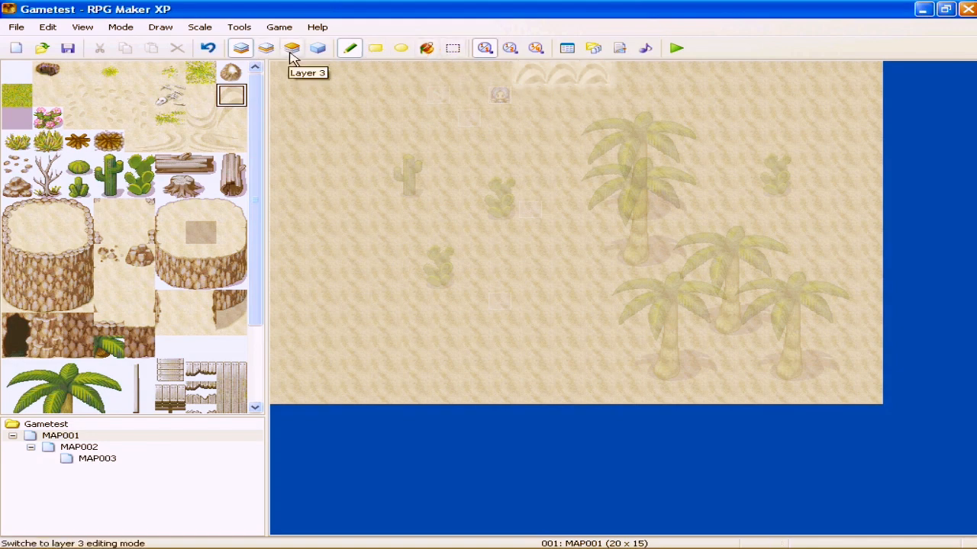
left_click(319, 47)
left_click(562, 79)
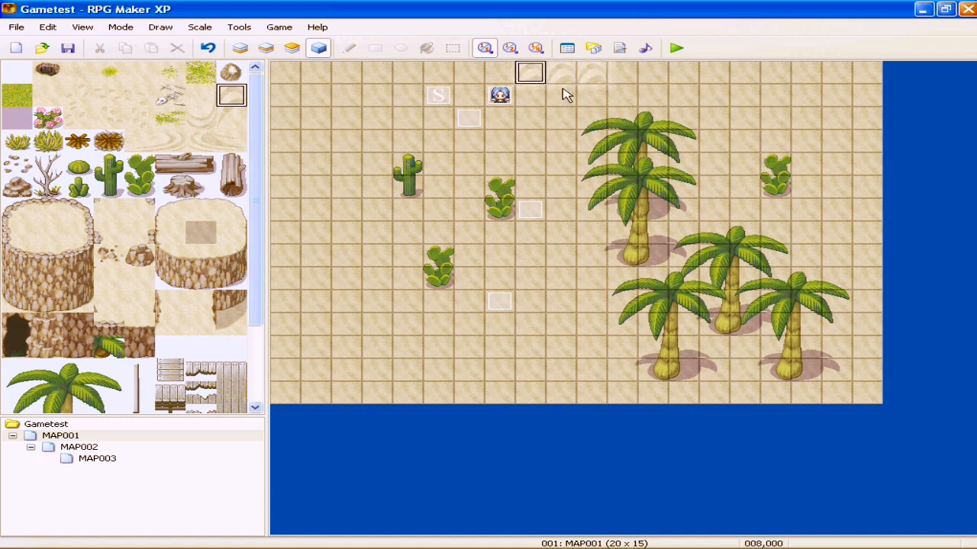
Step: Set MAP002's tileset to 006: Desert in its map properties
left_click(84, 448)
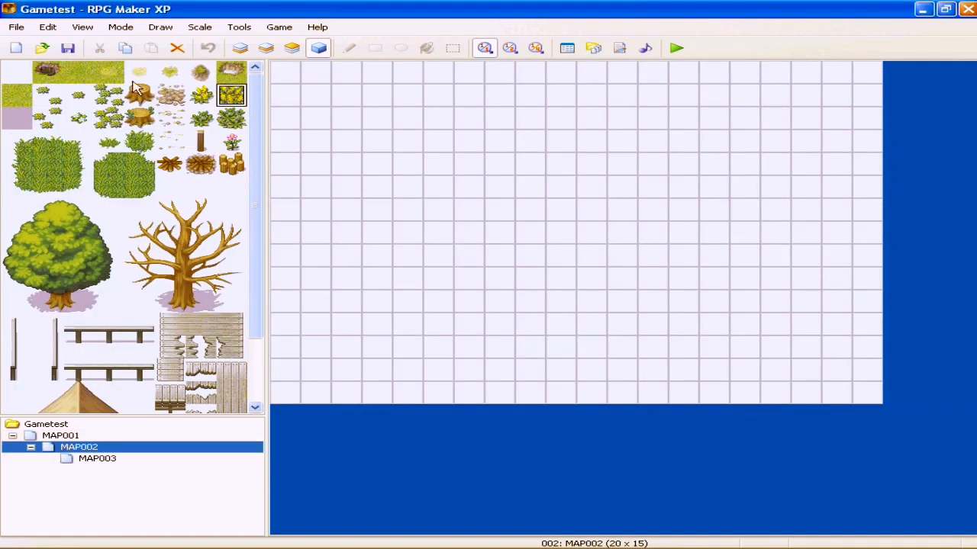
right_click(69, 446)
left_click(92, 452)
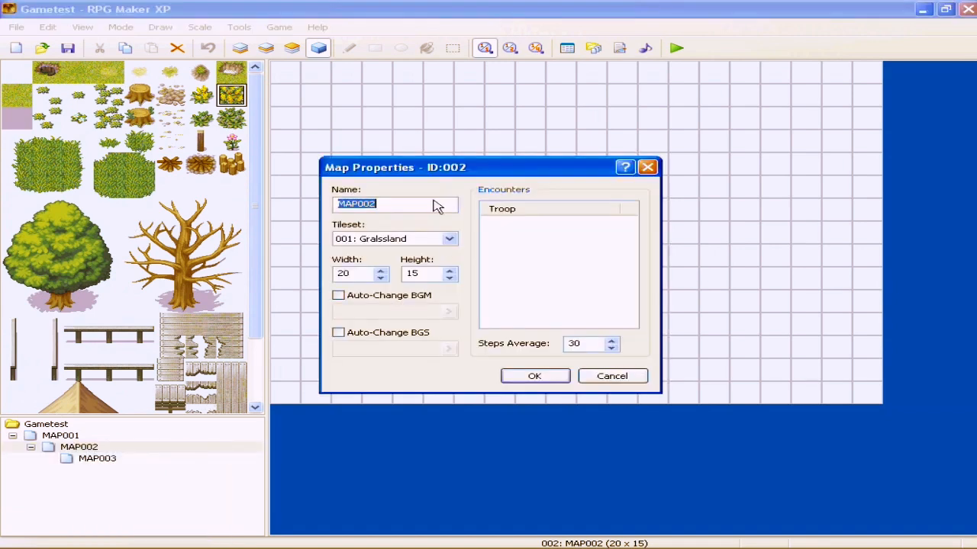
left_click(447, 239)
left_click(419, 305)
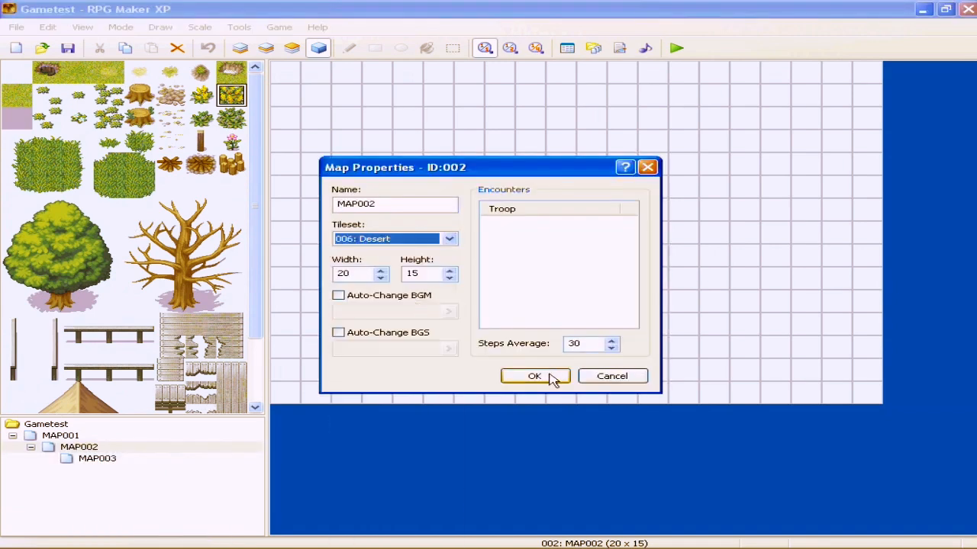
left_click(555, 376)
Step: Fill the whole of MAP002's layer 1 with the plain sand tile
left_click(87, 98)
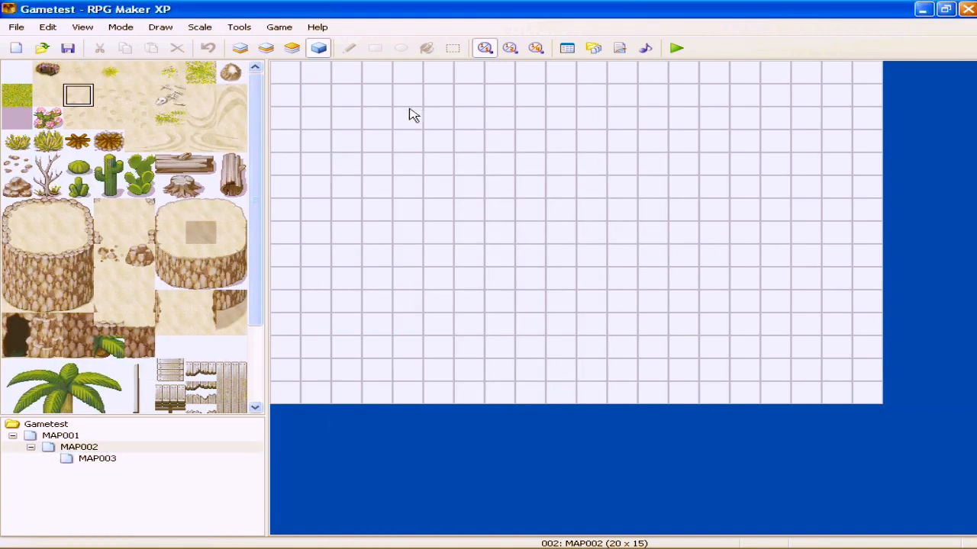
left_click(239, 47)
left_click(427, 47)
left_click(462, 141)
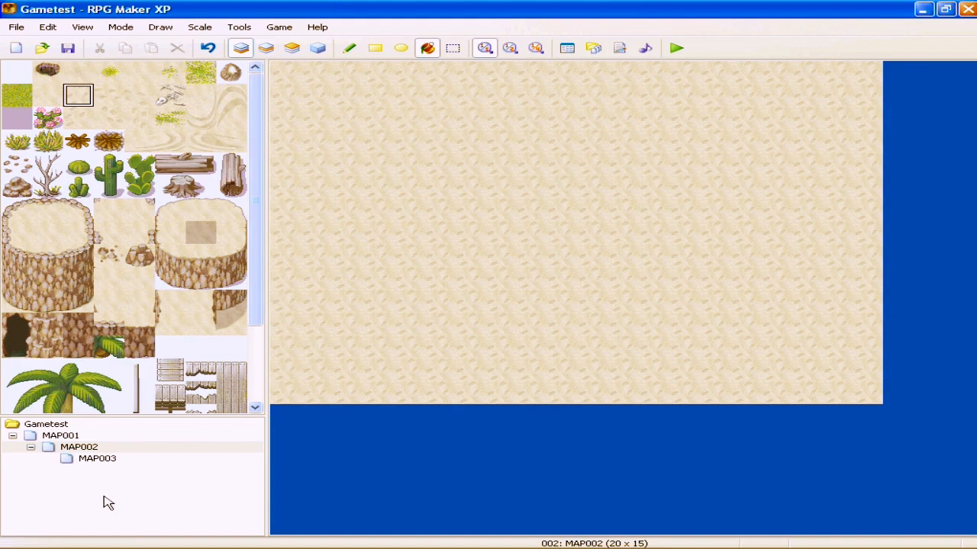
Step: Paint a three-tile strip of grass with the Pencil on MAP002's lower edge, centred on tile 009,014, undoing any full-map grass fill
mouse_move(80, 438)
left_mouse_down()
mouse_move(84, 445)
mouse_move(71, 446)
left_mouse_up()
left_click(175, 99)
left_click(206, 76)
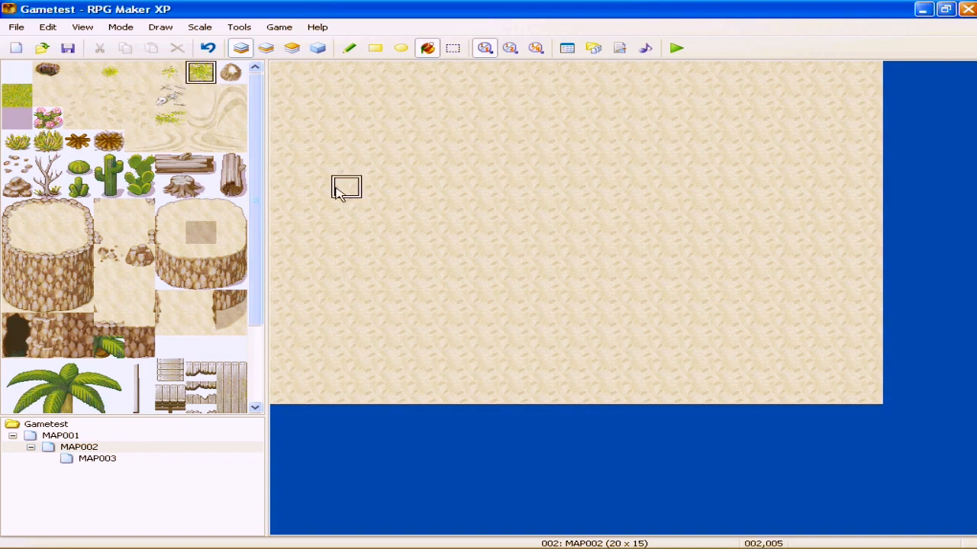
left_click(534, 394)
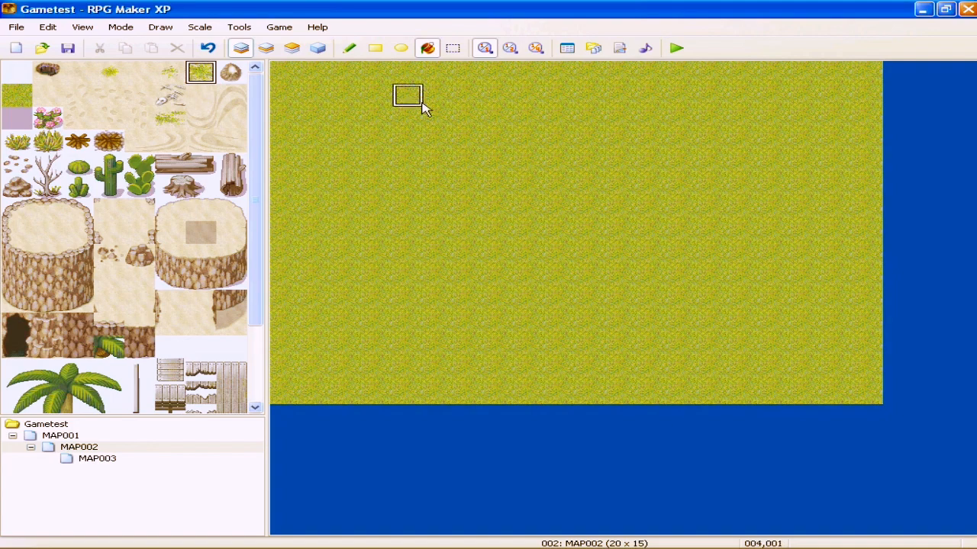
key("ctrl+z")
left_click(349, 48)
left_click_drag(588, 393, 527, 393)
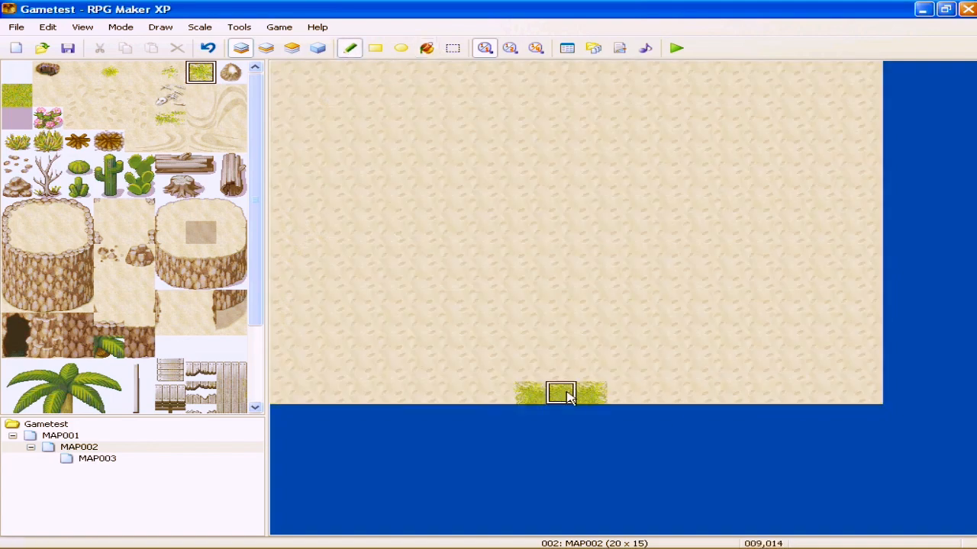
Step: Start a new event on MAP001 at tile 009,000, in the middle of the ridged sand strip
left_click(68, 436)
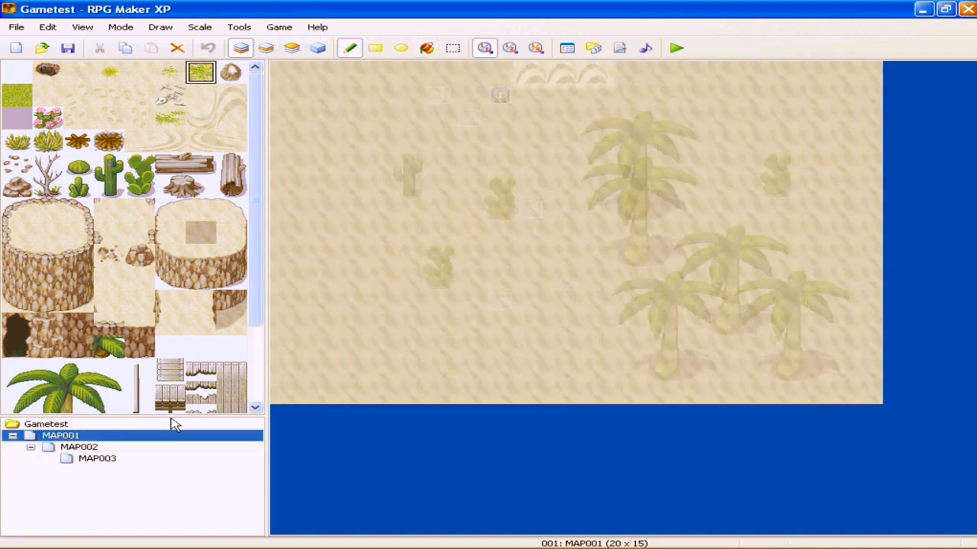
left_click(318, 48)
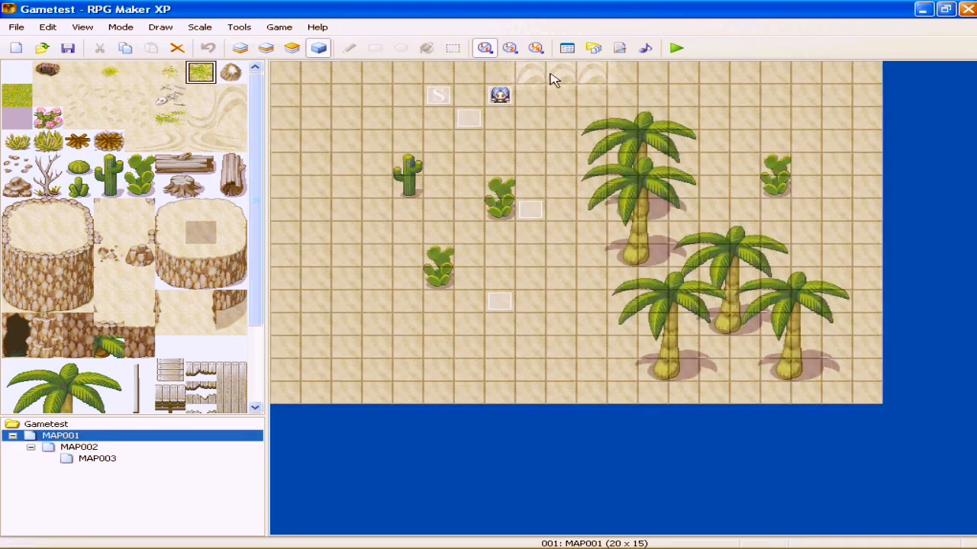
right_click(561, 74)
right_click(539, 75)
right_click(588, 71)
right_click(561, 74)
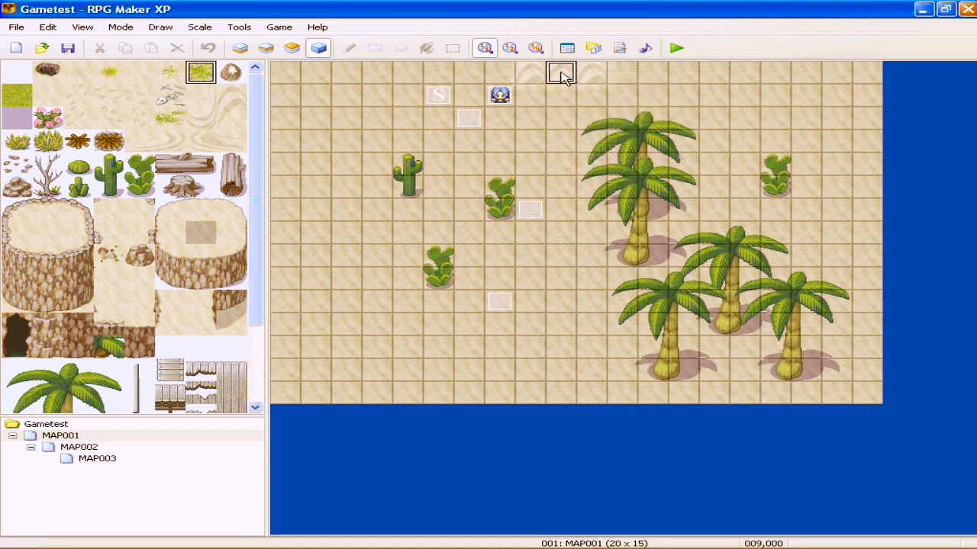
right_click(534, 74)
right_click(560, 74)
left_click(597, 78)
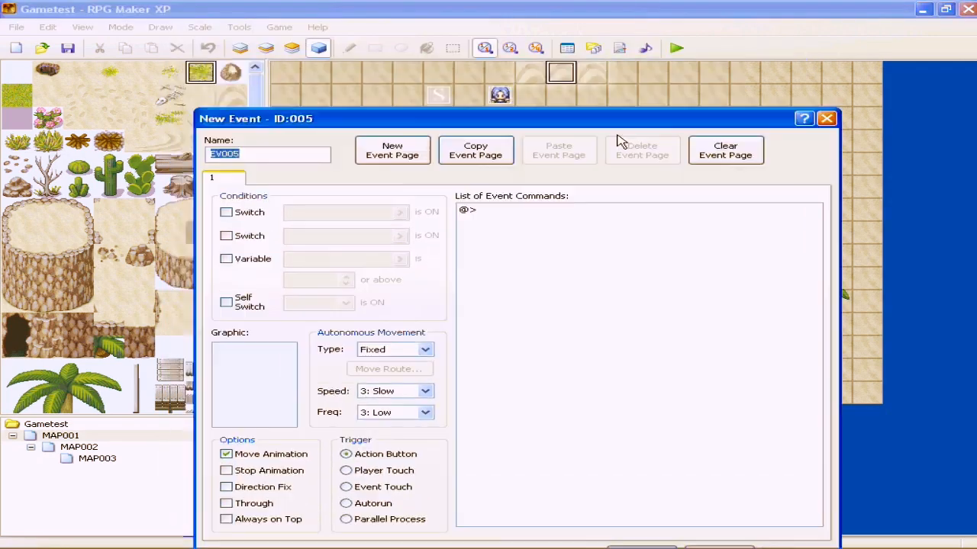
Step: Add a Transfer Player command to the new event with its destination at MAP002 (009,014), the middle grass tile
double_click(508, 223)
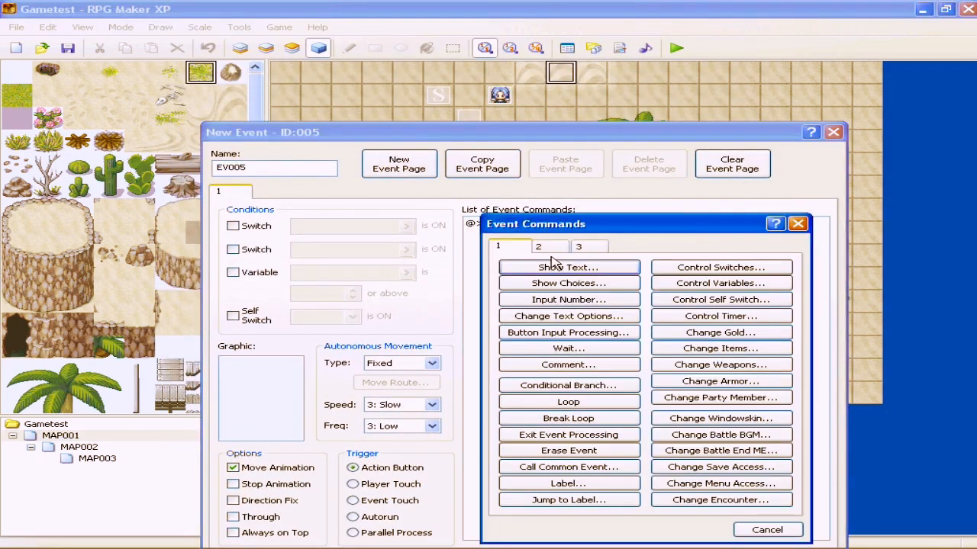
left_click(538, 247)
left_click(561, 267)
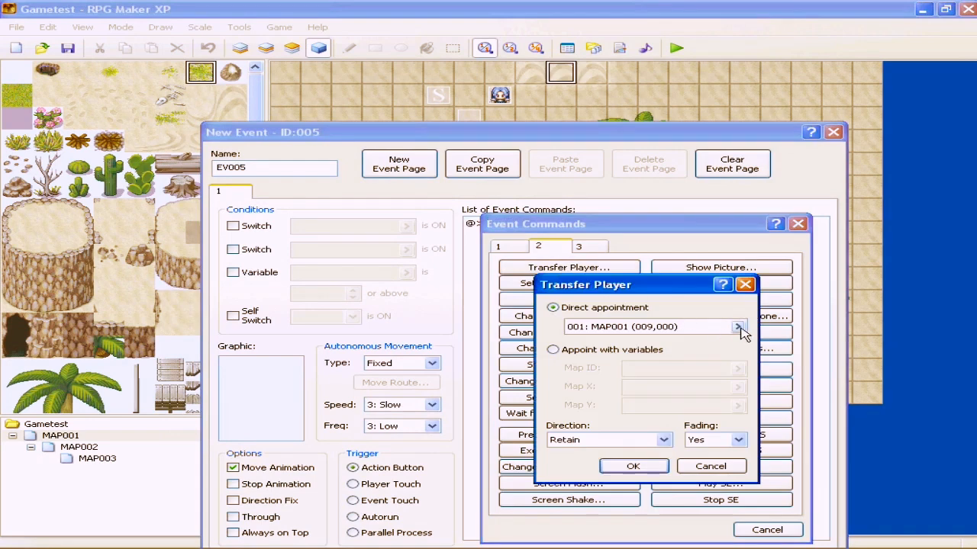
left_click(742, 328)
left_click(273, 129)
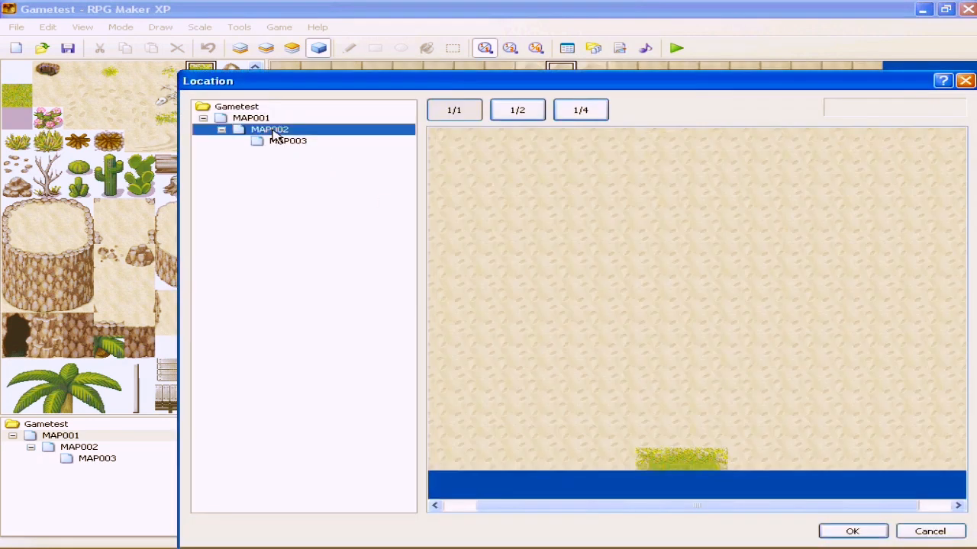
left_click(681, 459)
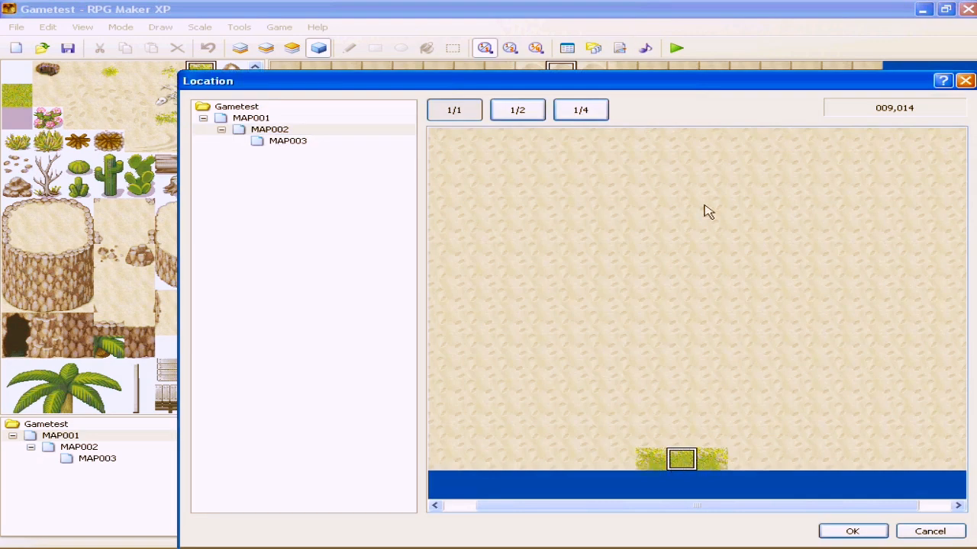
left_click(851, 531)
Step: Keep the transfer on direct appointment instead of variables and set its direction to Retain
left_click_drag(658, 253, 562, 171)
left_click(504, 238)
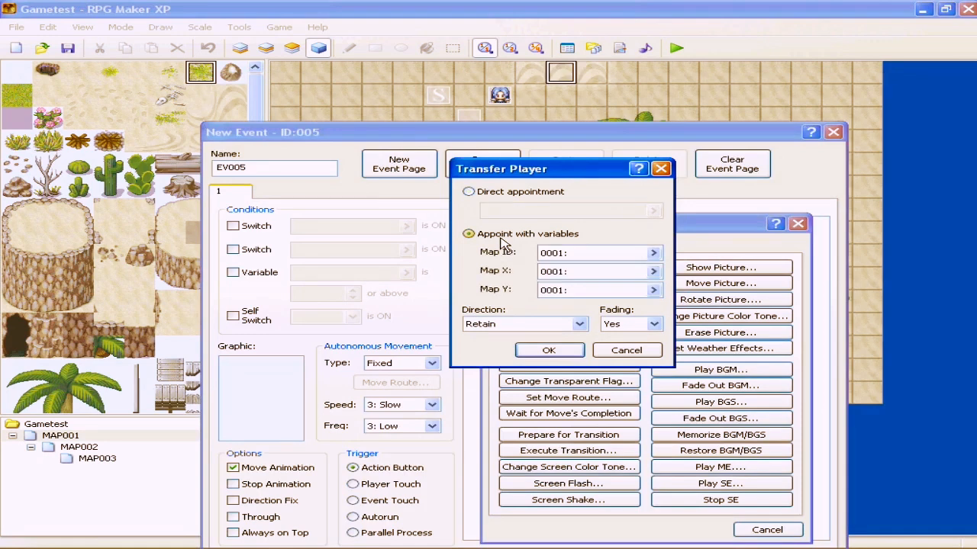
left_click(496, 196)
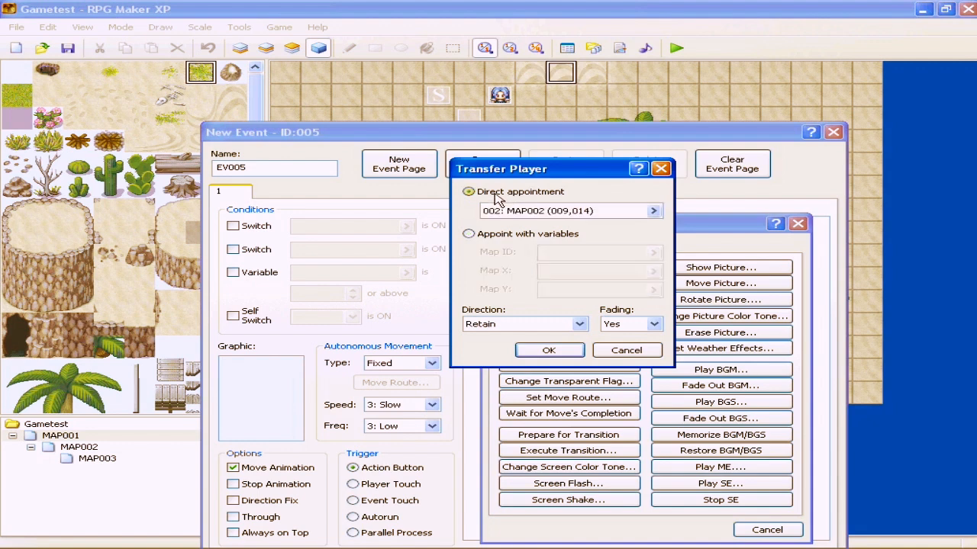
left_click(517, 324)
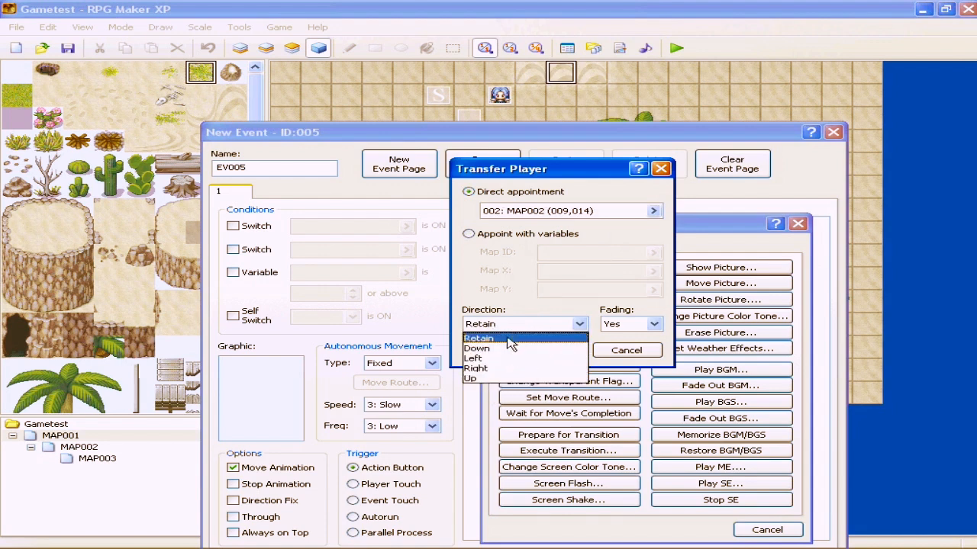
left_click(507, 340)
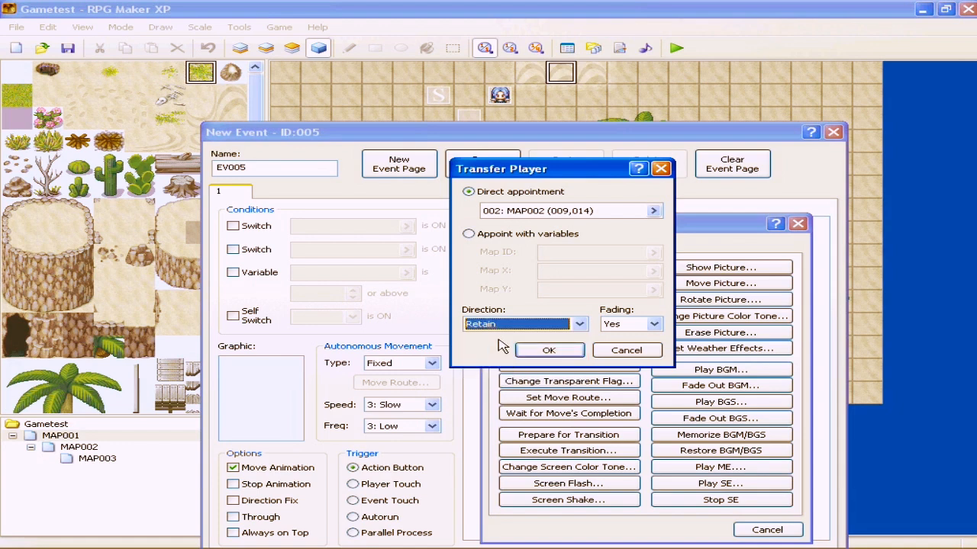
Step: Keep the transfer's fading set to Yes and save the new transfer event
left_click(620, 325)
left_click(620, 338)
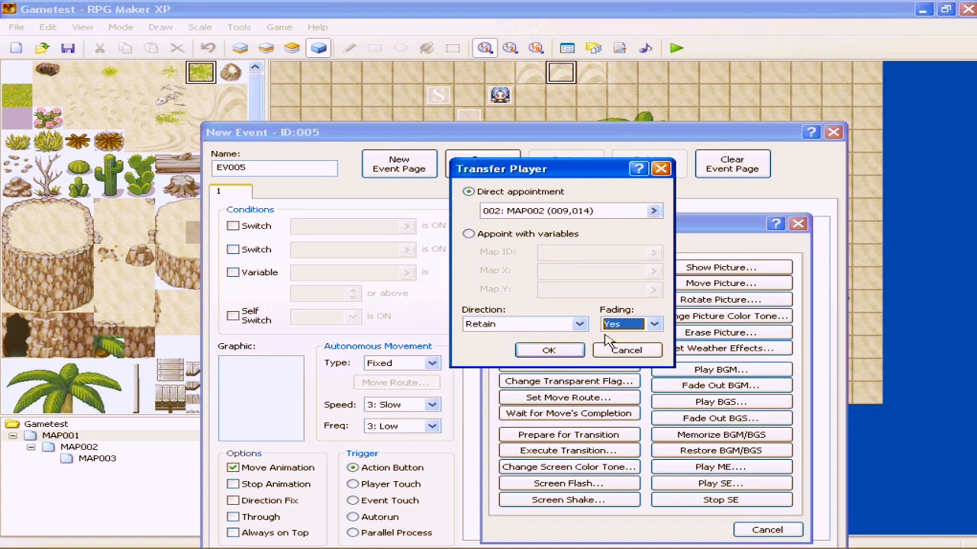
left_click(550, 351)
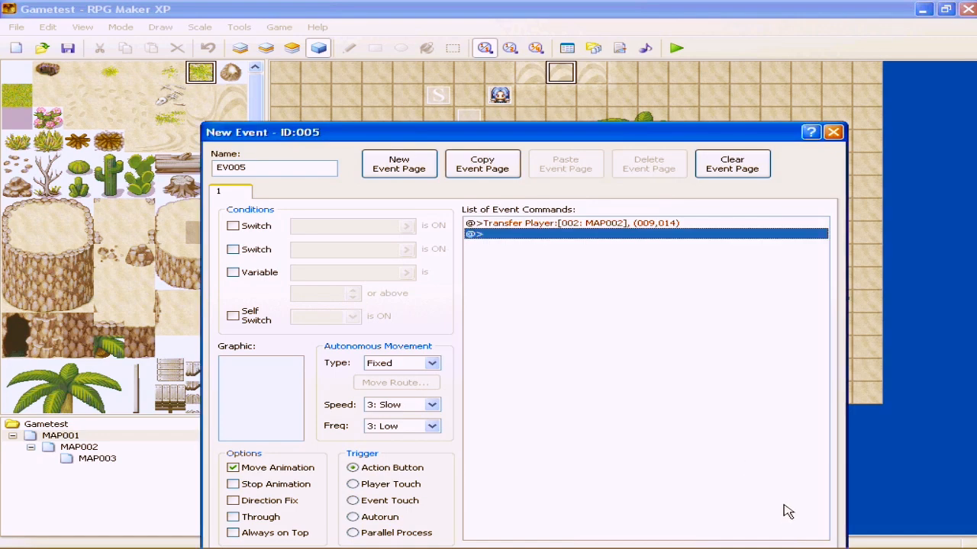
left_click_drag(583, 132, 583, 8)
left_click(634, 480)
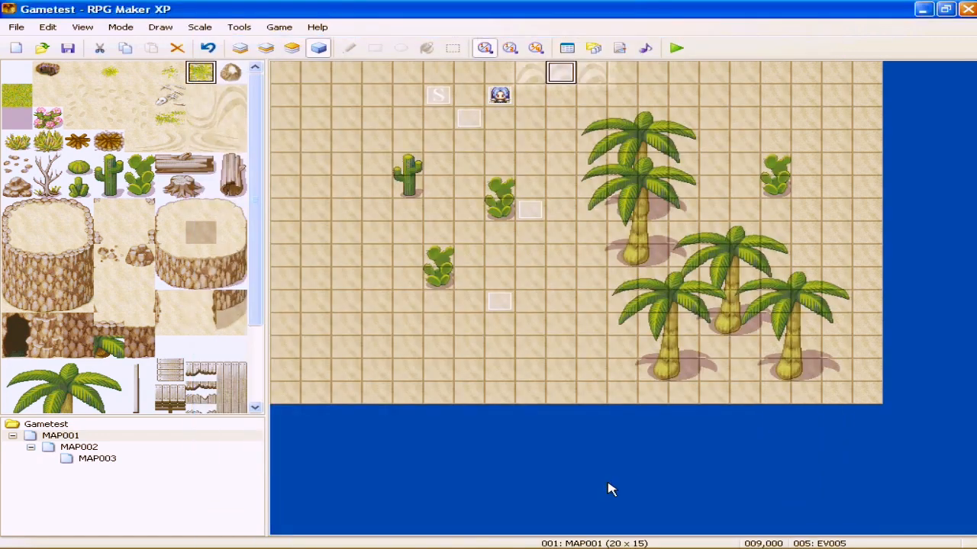
Step: Move the player's starting position to tile 009,002 on MAP001, then save the project and playtest the transfer to MAP002 in a new game
right_click(550, 128)
left_click(599, 210)
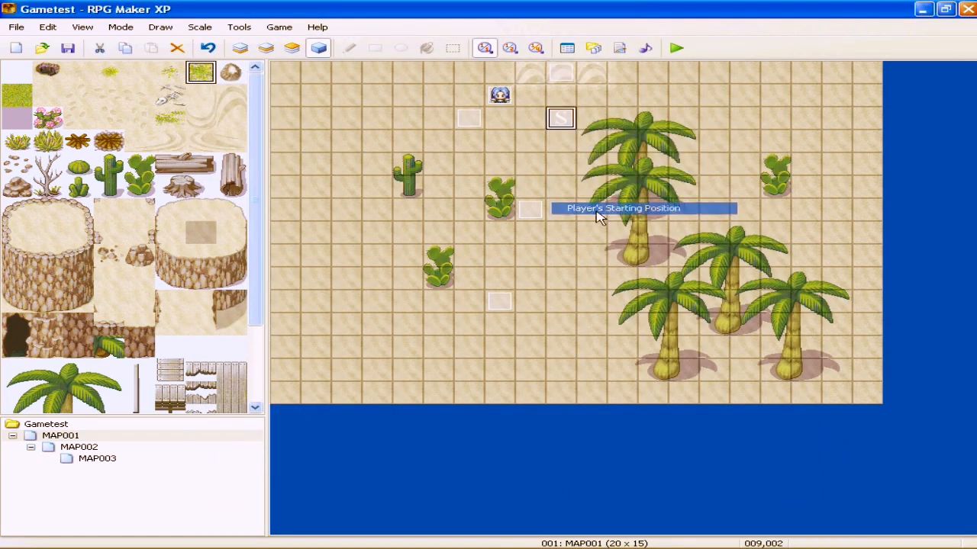
left_click(675, 50)
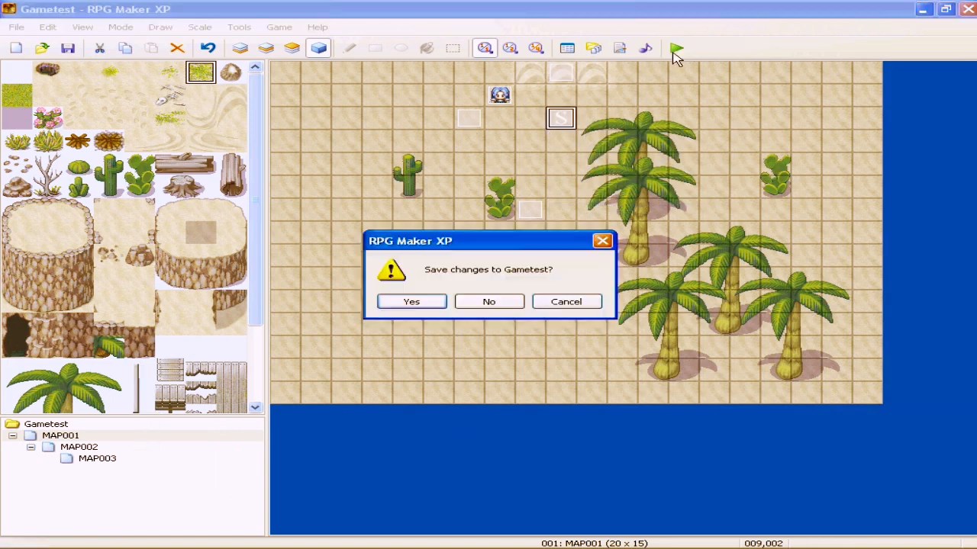
left_click(412, 301)
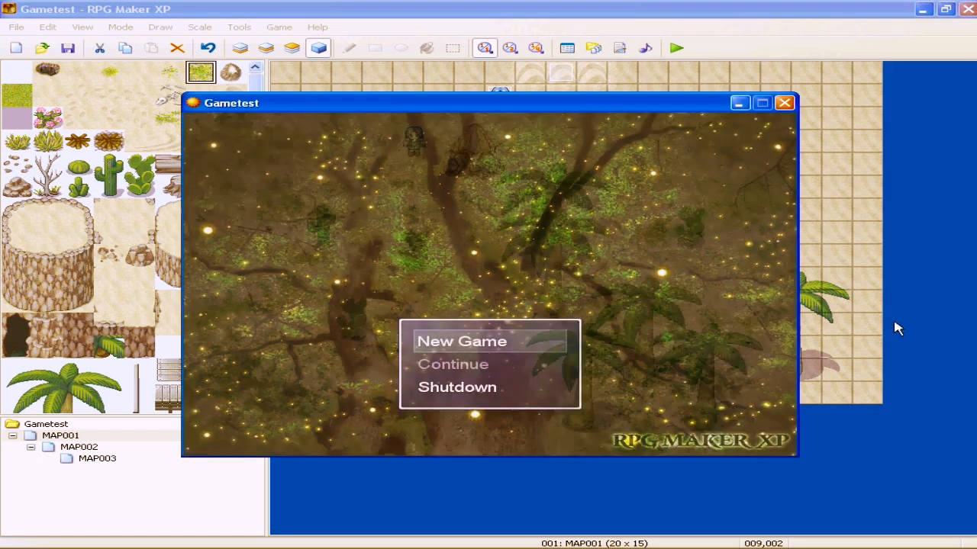
key("Return")
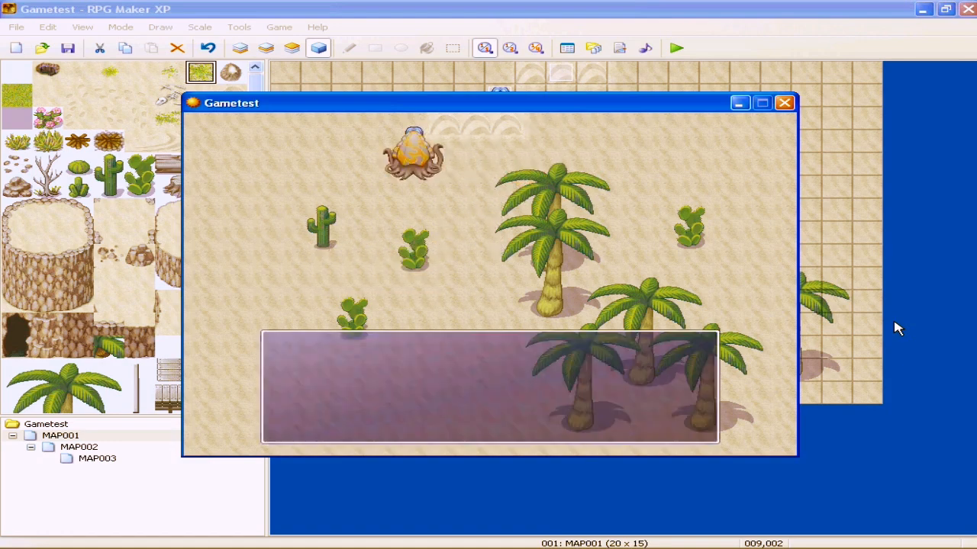
key("Return")
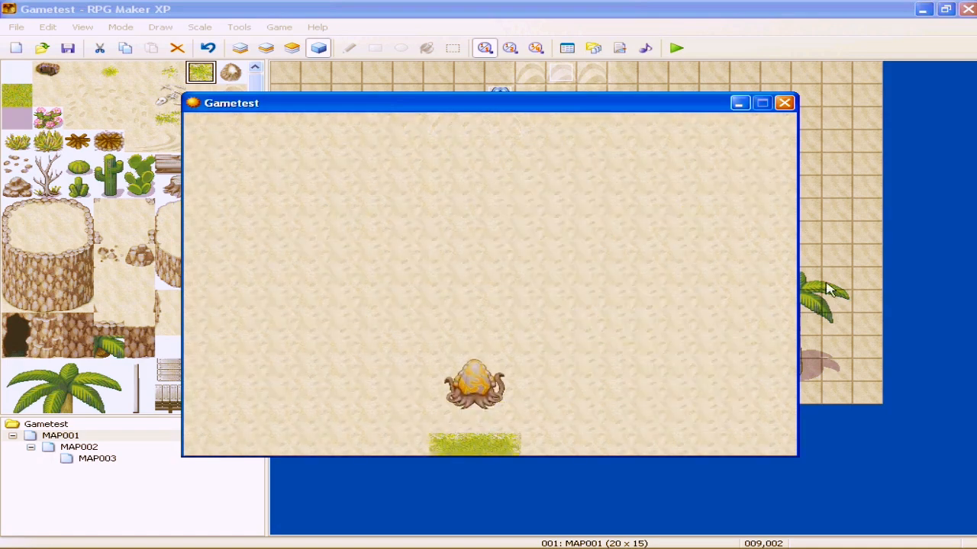
left_click(785, 103)
Step: Change the trigger of the transfer event at tile 009,000 to Player Touch
right_click(564, 77)
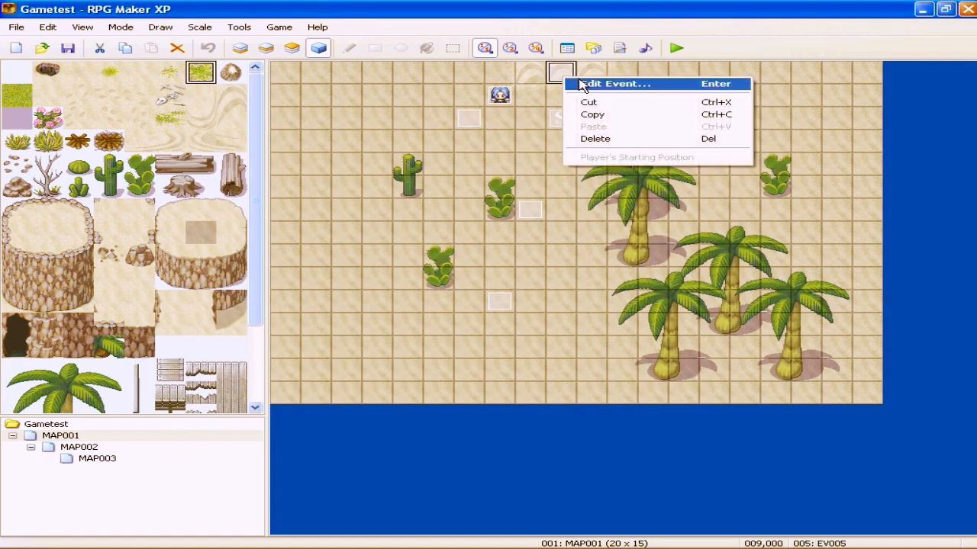
left_click(583, 85)
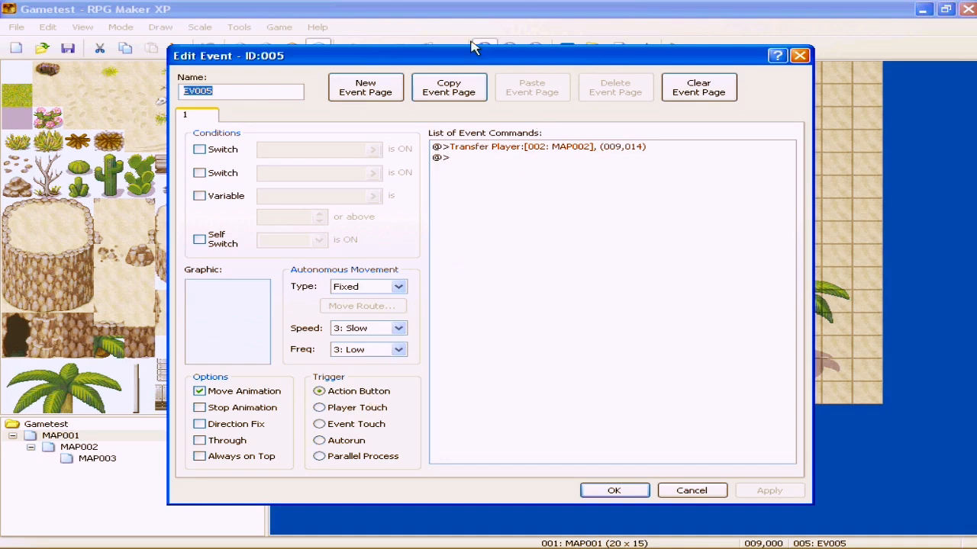
left_click_drag(472, 47, 497, 33)
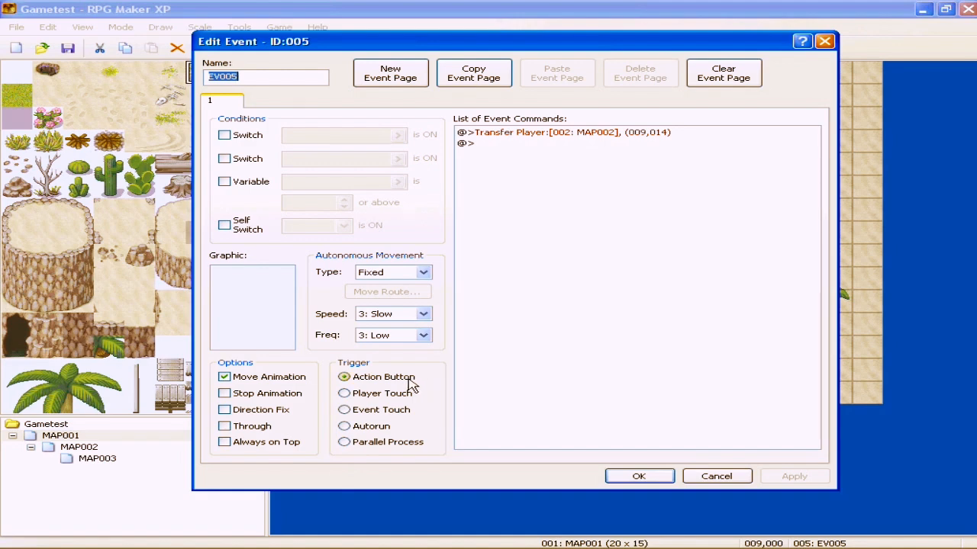
left_click(386, 395)
left_click(786, 477)
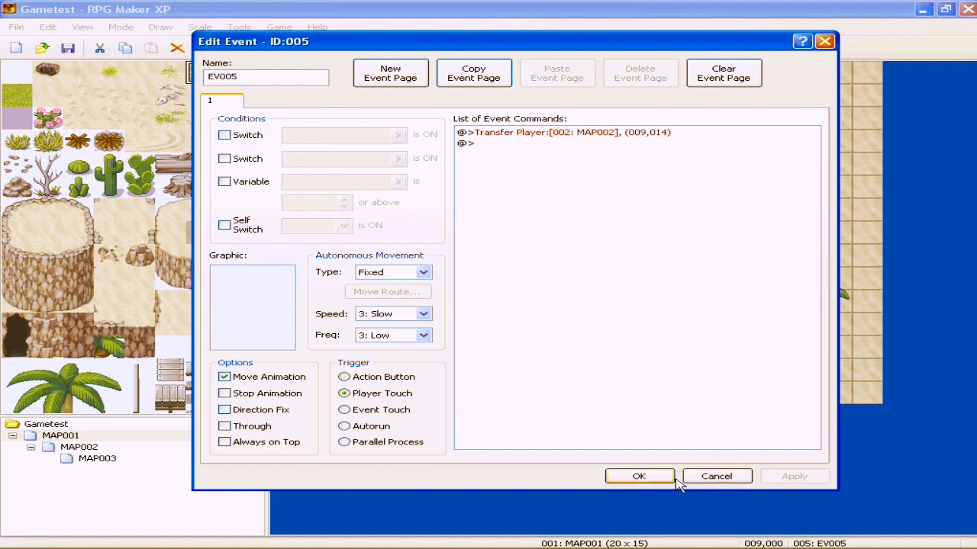
left_click(656, 477)
Step: Save the project and playtest a new game, walking the player up through MAP001's exit and around MAP002
left_click(676, 48)
key("Return")
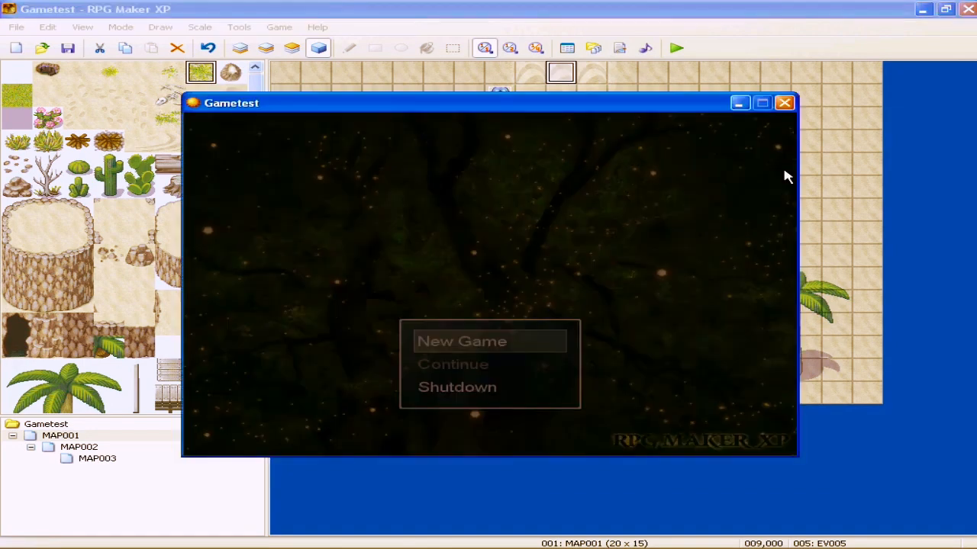
key("Return")
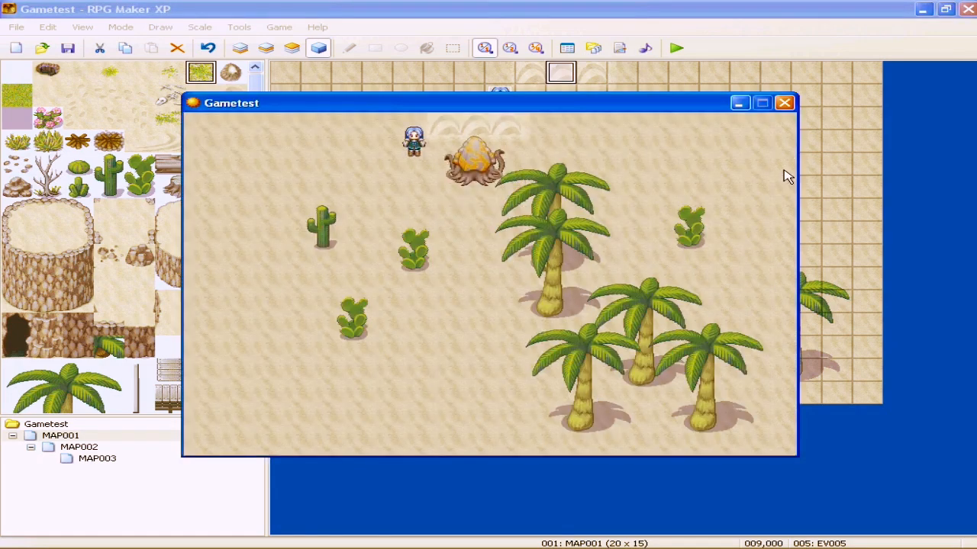
key("Up")
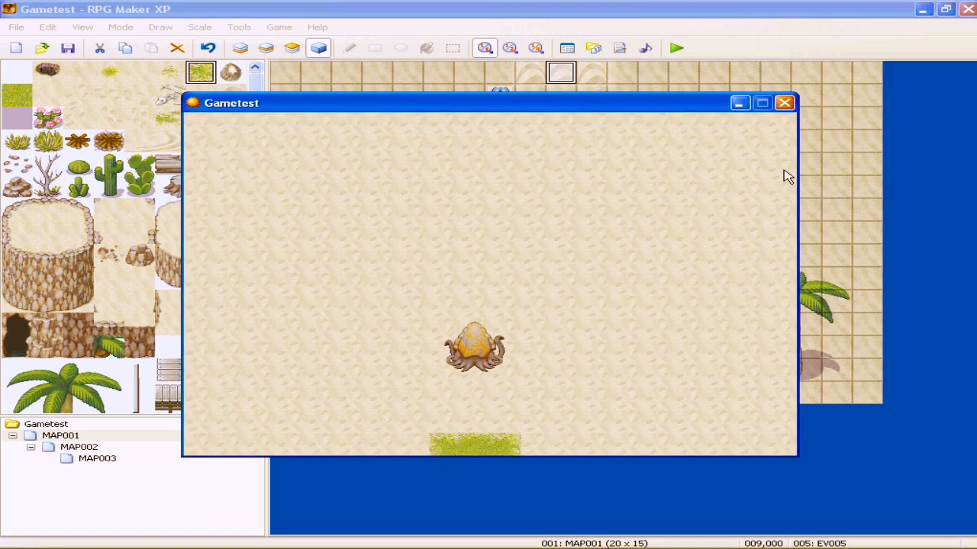
key("Left")
key("Right")
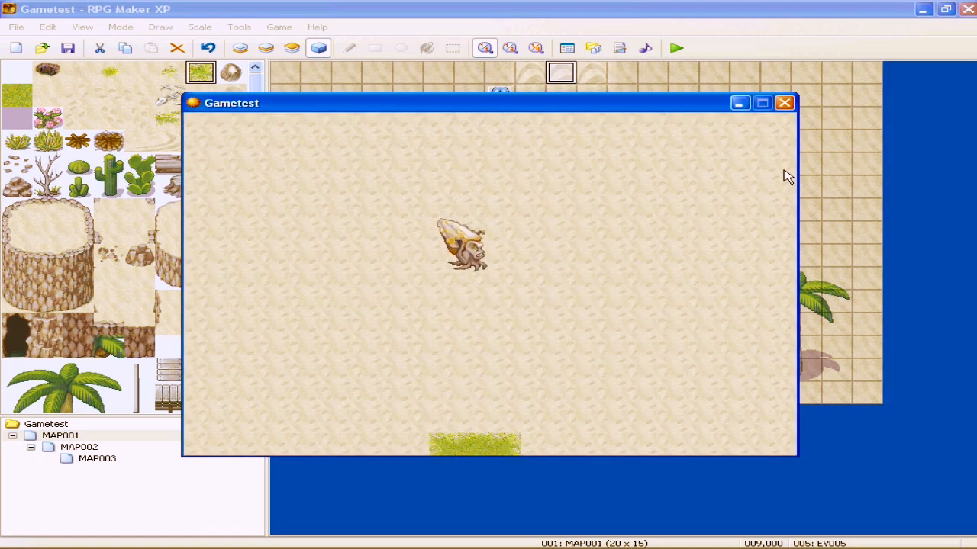
key("Down")
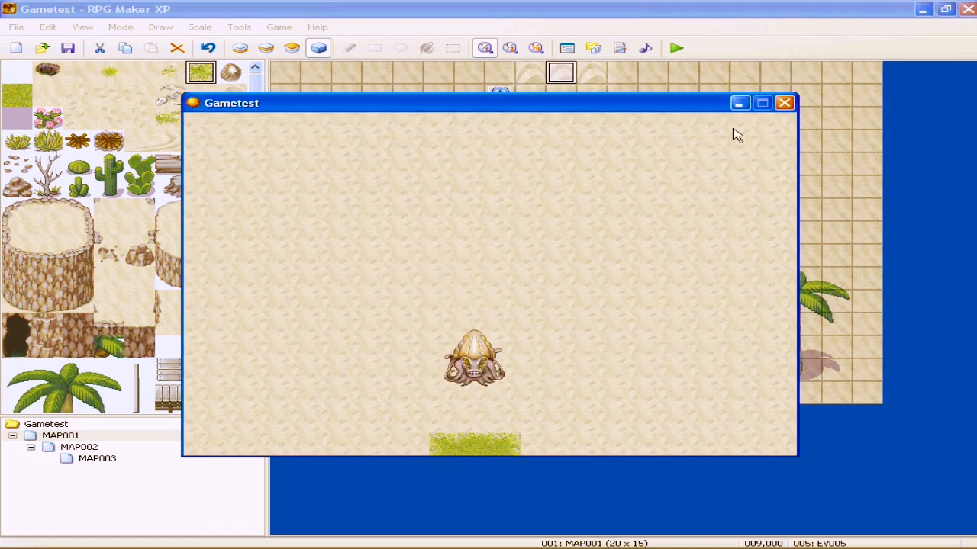
left_click(784, 103)
Step: Copy the transfer event at tile 009,000 to the adjoining ridged sand tiles 008,000 and 010,000
left_click(569, 161)
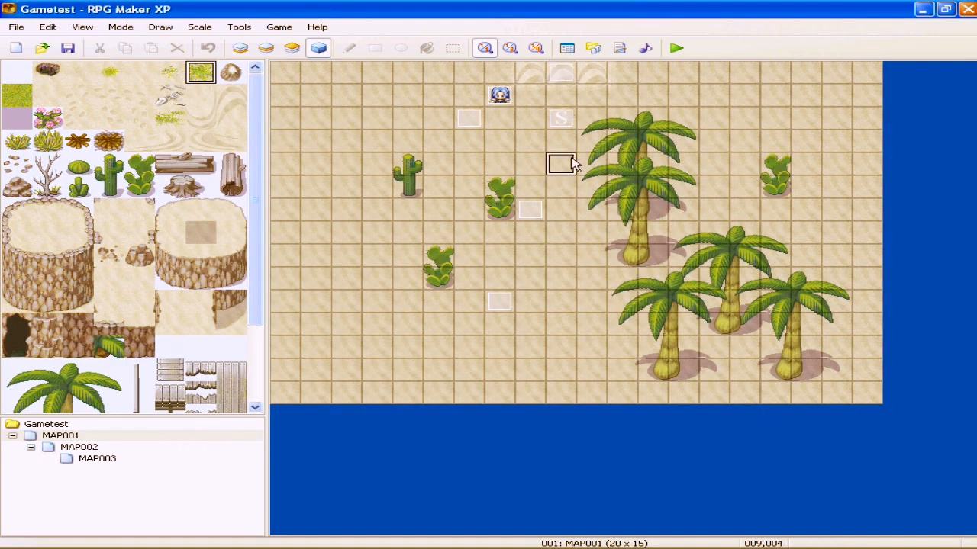
left_click(565, 76)
right_click(569, 79)
left_click(588, 101)
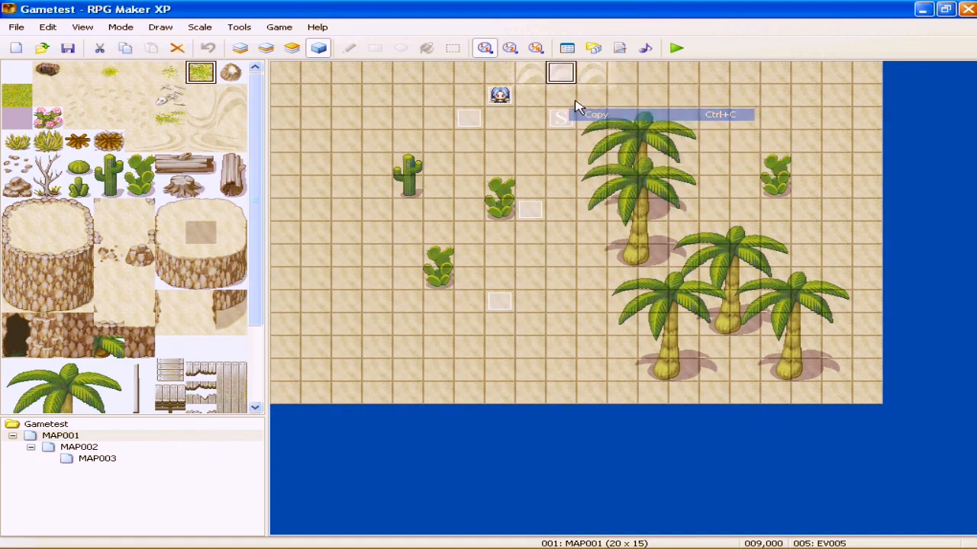
left_click(529, 76)
right_click(537, 78)
left_click(564, 126)
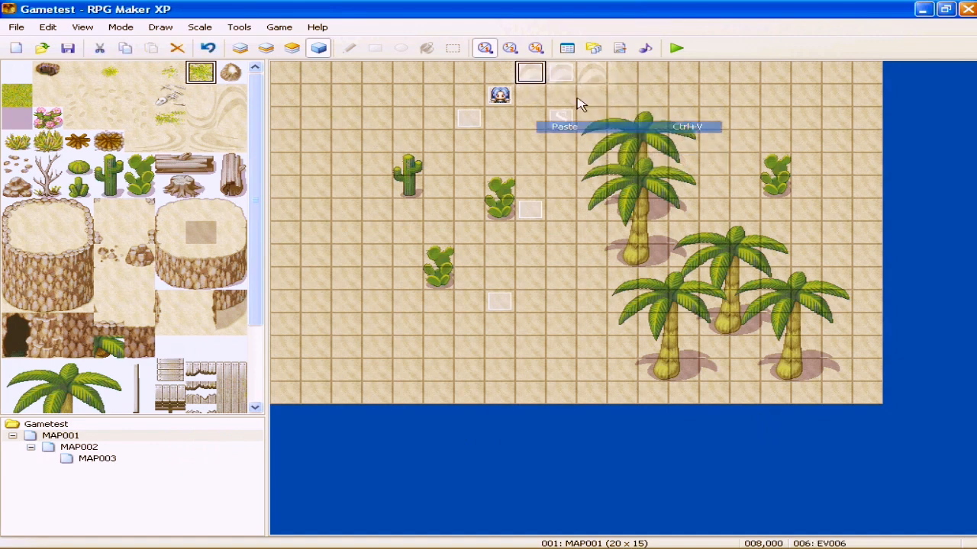
right_click(587, 71)
left_click(628, 118)
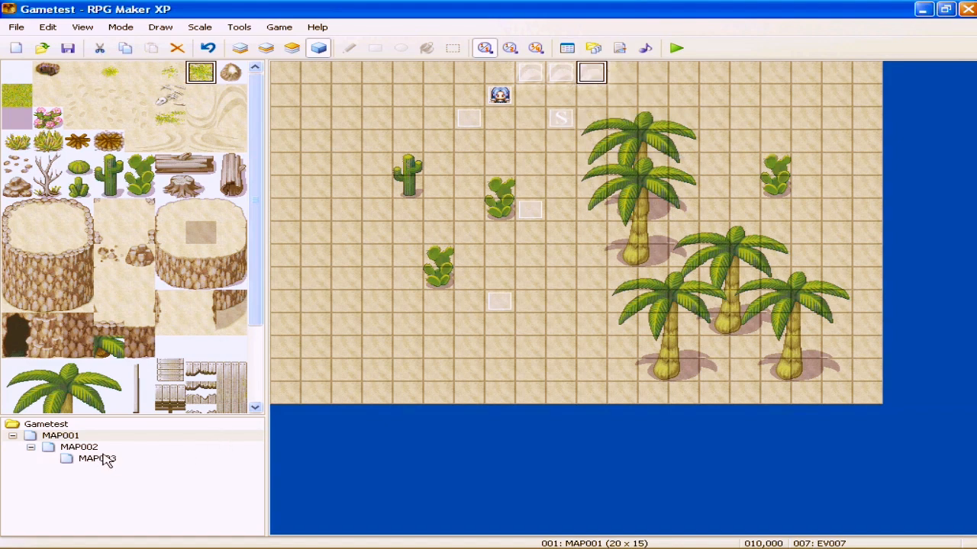
Step: Start a new event on MAP001 at tile 004,002 and examine the Set Event Location options without adding the command
left_click(523, 130)
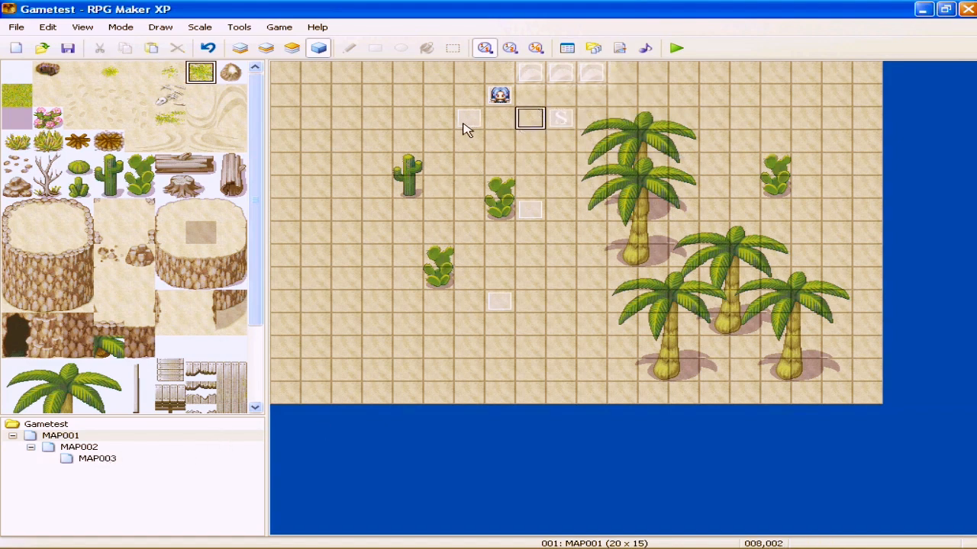
double_click(401, 126)
double_click(435, 149)
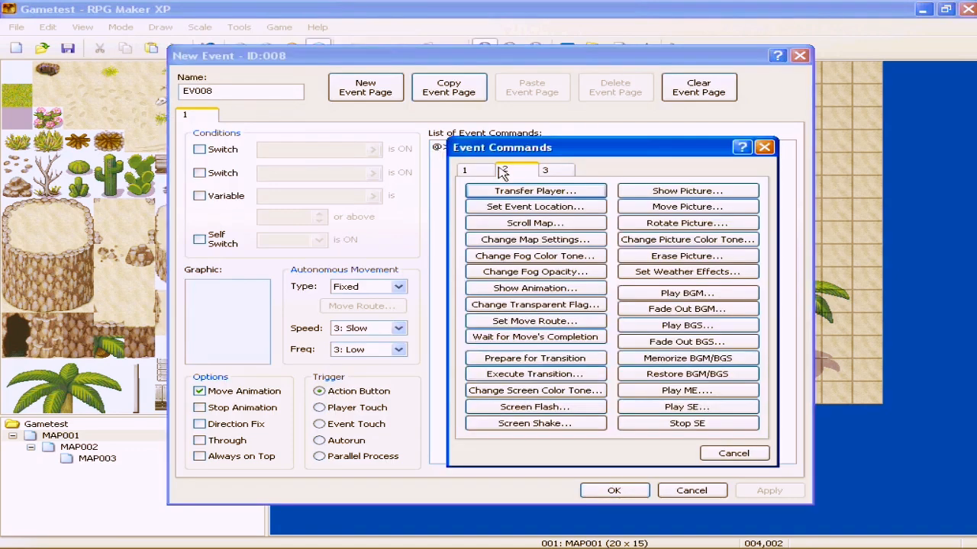
left_click(527, 207)
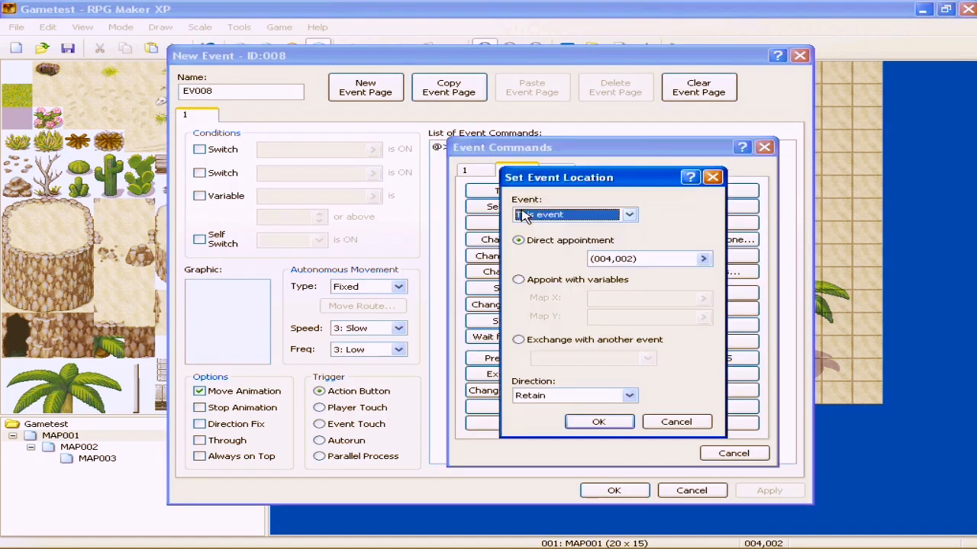
left_click(587, 216)
left_click(599, 224)
left_click(701, 422)
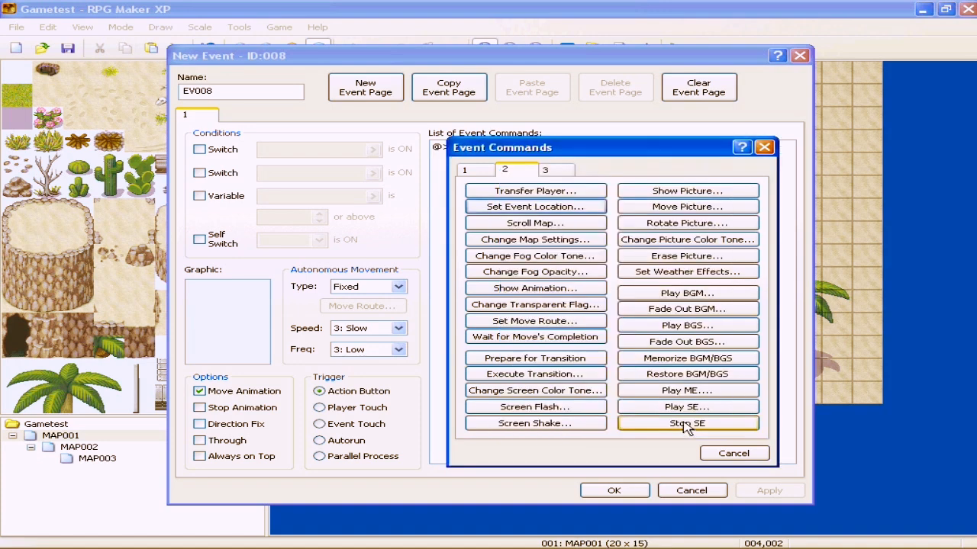
Step: Try the Scroll Map command's direction and distance options with a distance of 2, and discard the command
left_click(586, 226)
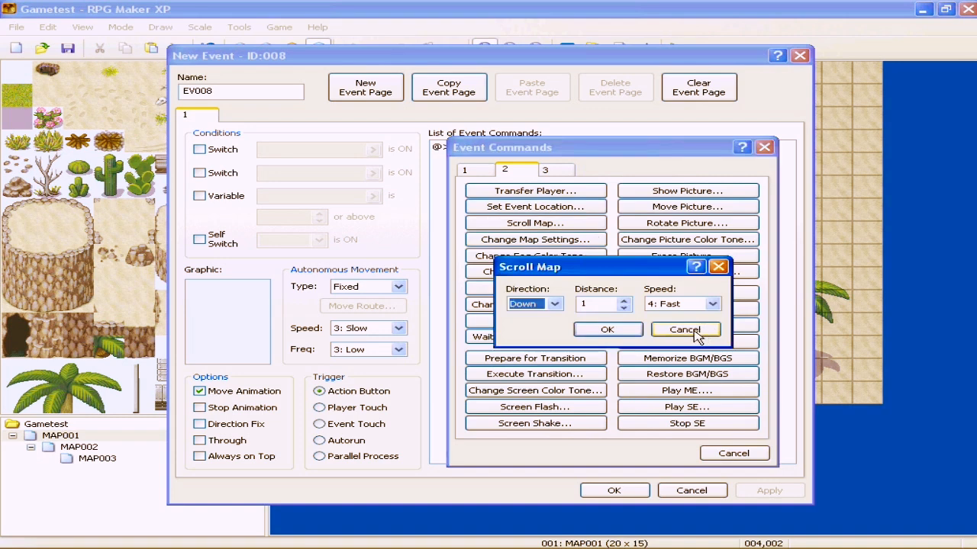
left_click(555, 306)
left_click(549, 304)
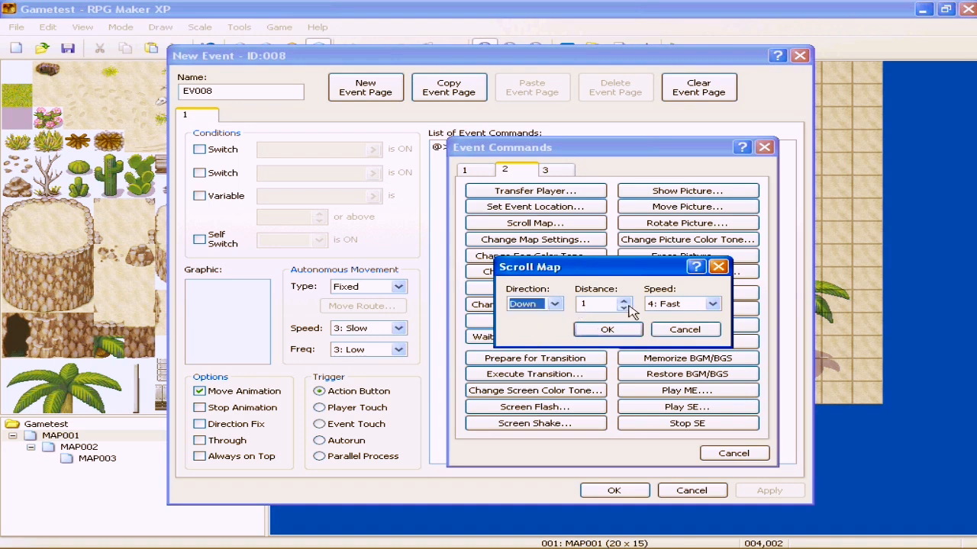
left_click(624, 301)
left_click(625, 301)
left_click(625, 307)
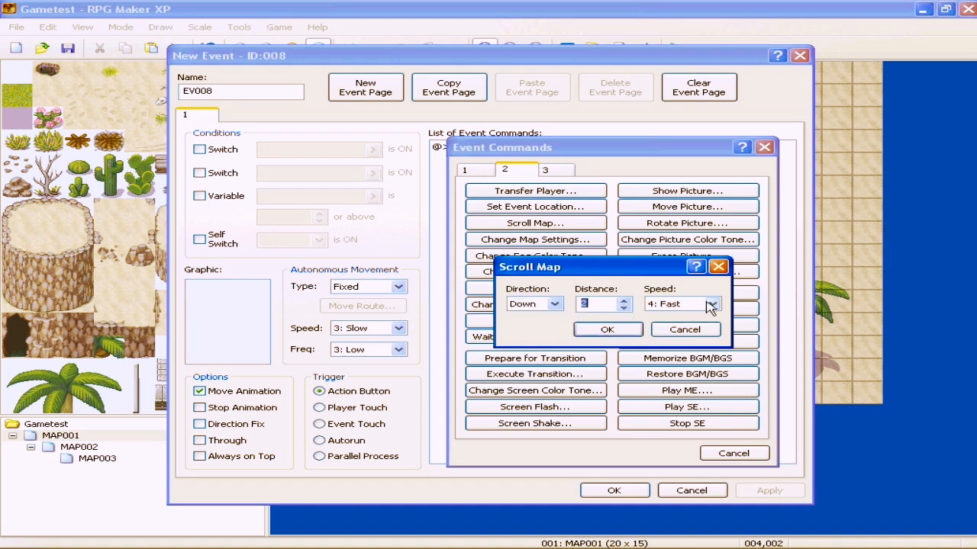
left_click(684, 330)
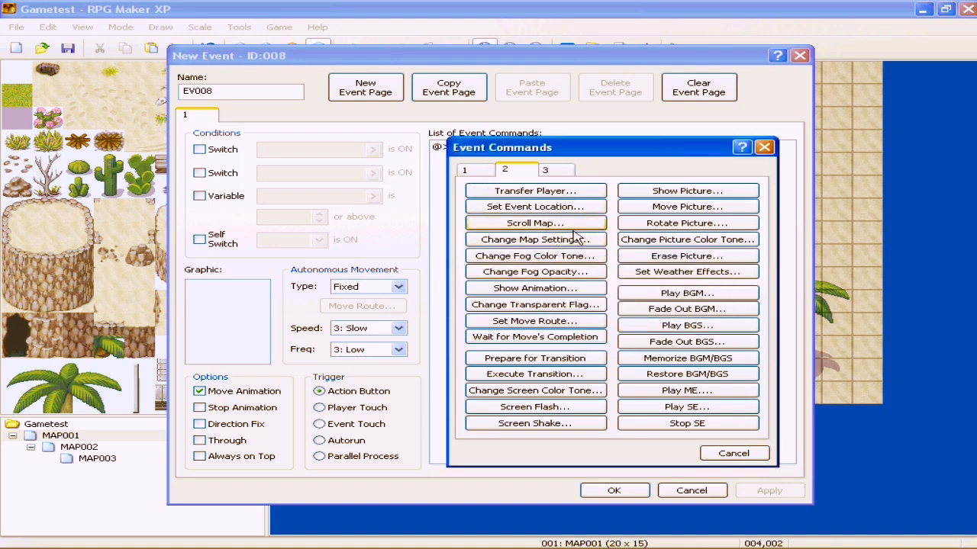
Step: Examine the panorama, fog and battleback options of Change Map Settings, browse the panorama graphics, and leave without adding the command
left_click(548, 242)
left_click(553, 287)
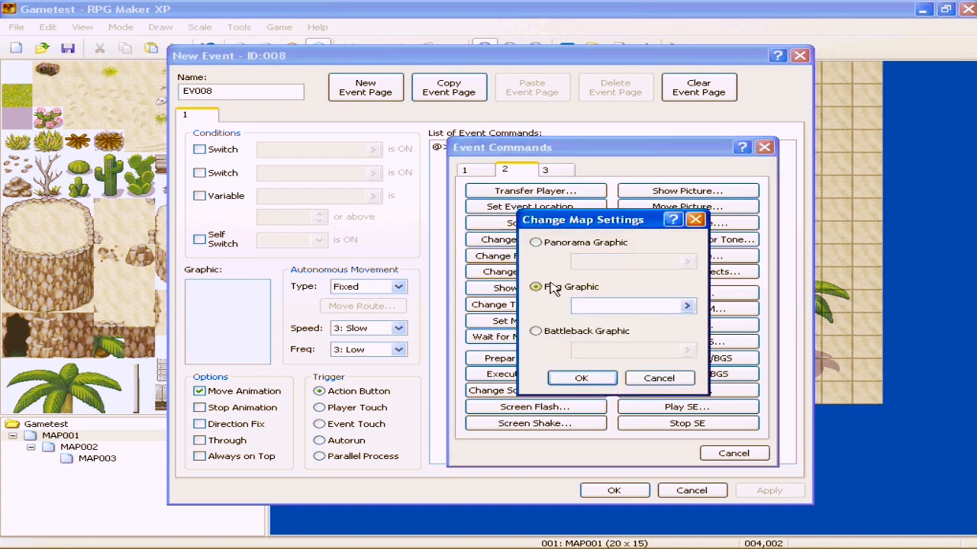
left_click(554, 333)
left_click(555, 290)
left_click(559, 333)
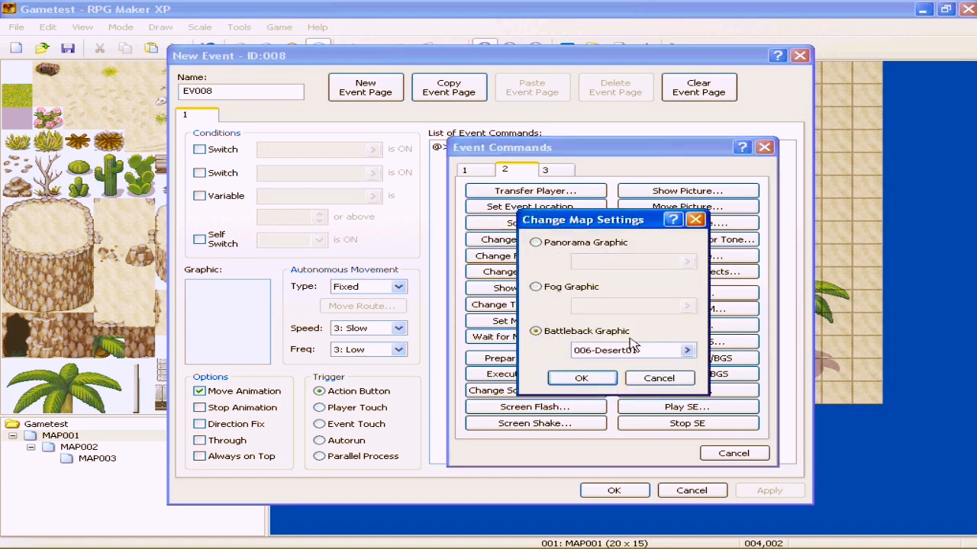
left_click(573, 288)
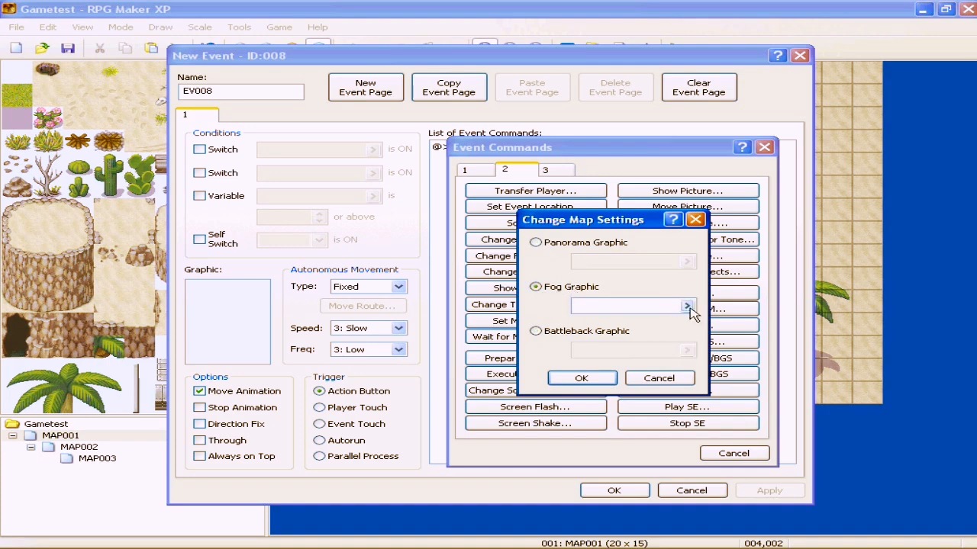
left_click(578, 246)
left_click(686, 262)
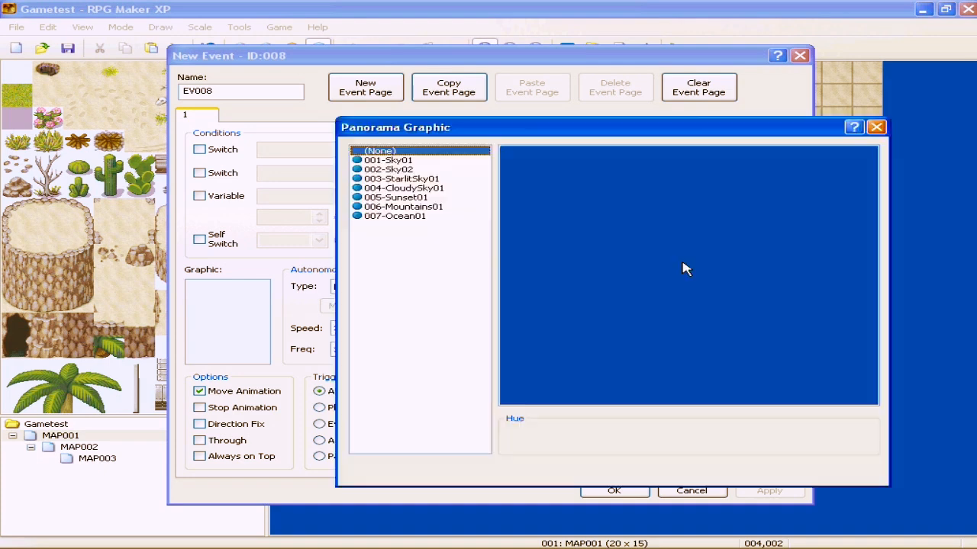
left_click(386, 170)
left_click_drag(398, 180, 382, 162)
left_click(835, 472)
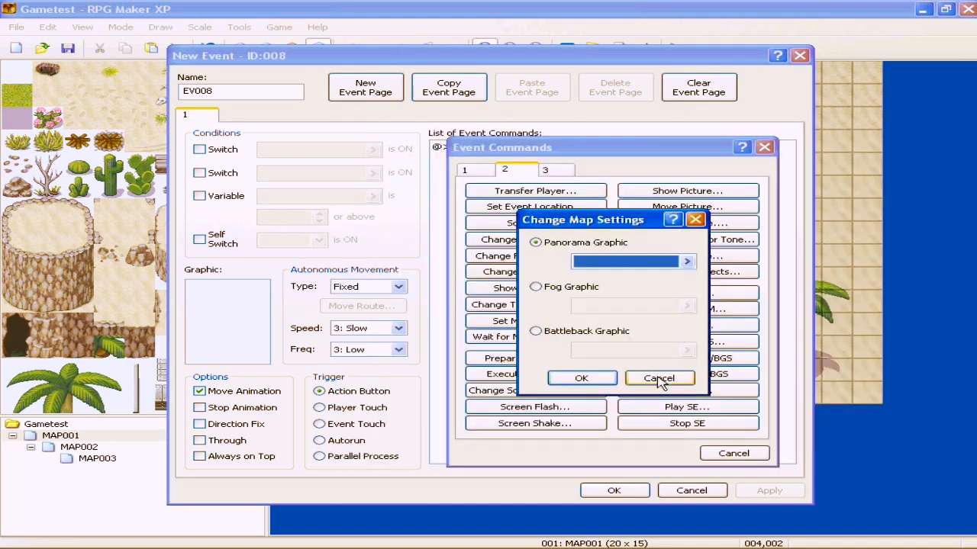
left_click(661, 377)
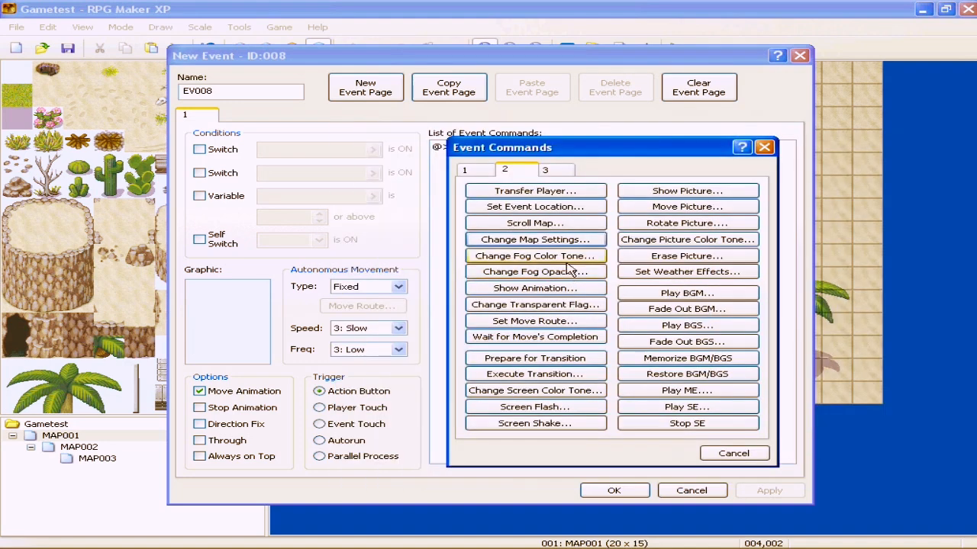
Step: Examine the Change Fog Color Tone and Change Fog Opacity options without adding either command
left_click(569, 259)
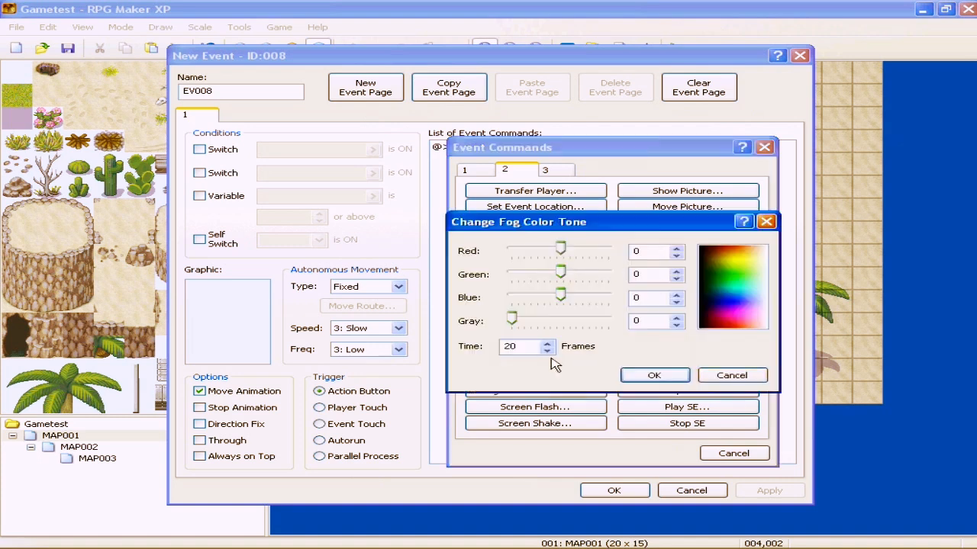
left_click_drag(536, 348, 468, 348)
left_click(726, 375)
left_click(545, 273)
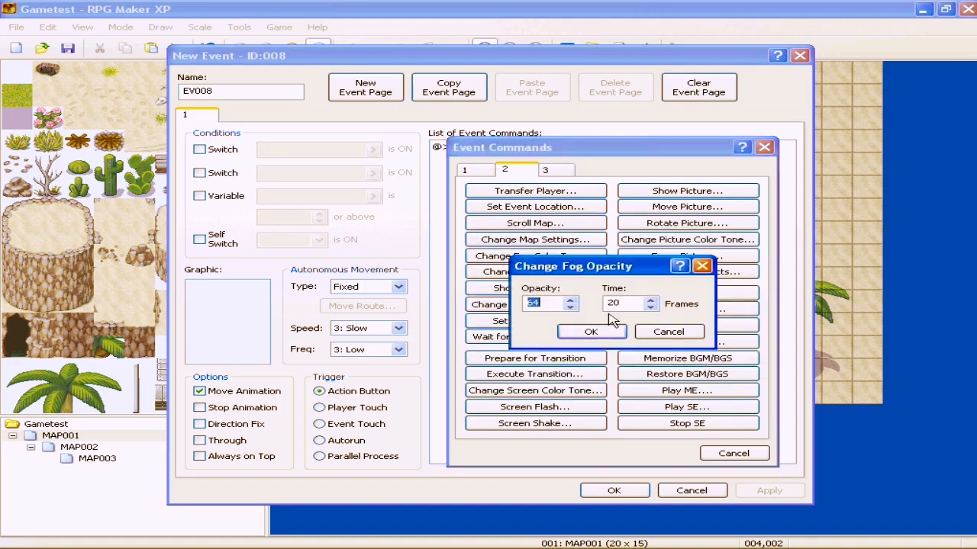
left_click(665, 331)
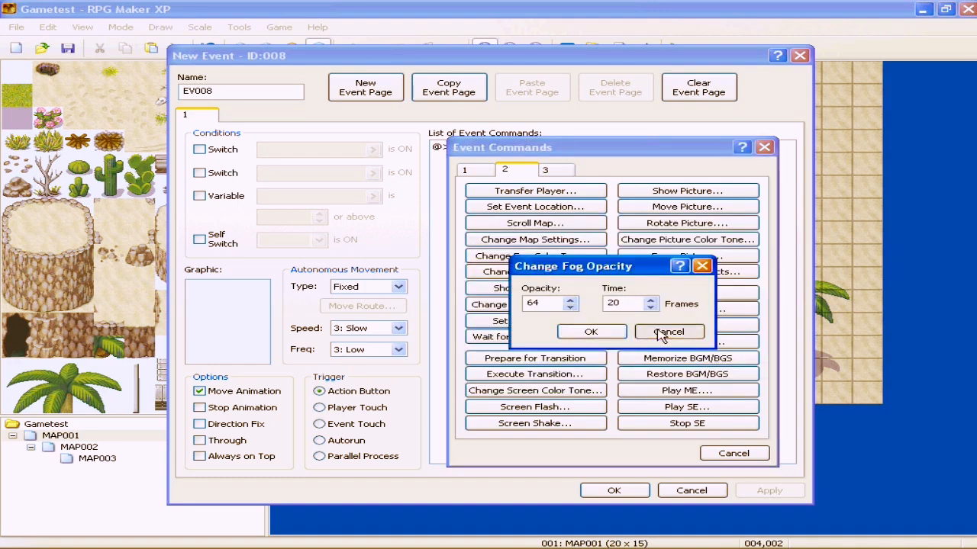
Step: Browse the Show Animation command's character and animation choices, including Darkness 2 and Barrier, and discard the command
left_click(563, 291)
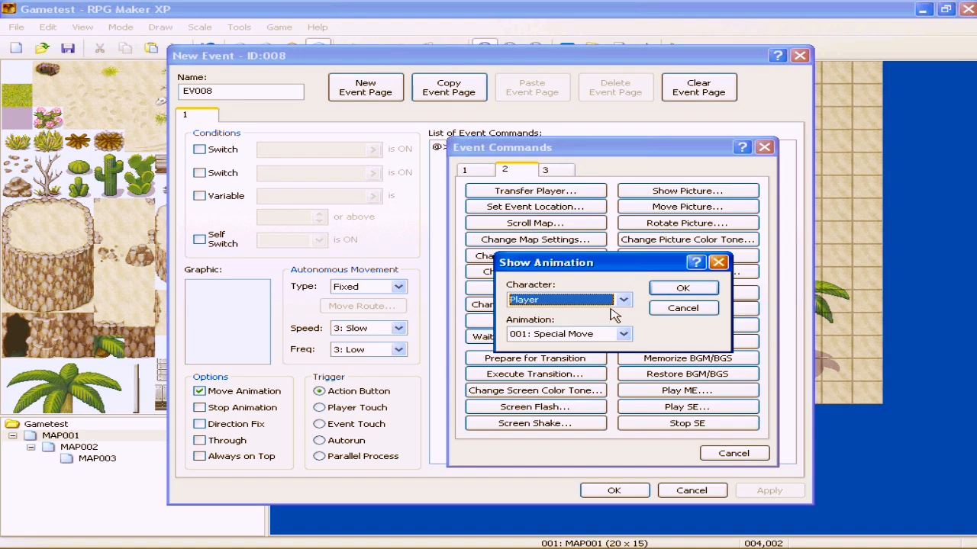
left_click(622, 301)
left_click(667, 334)
left_click(590, 336)
left_click(616, 320)
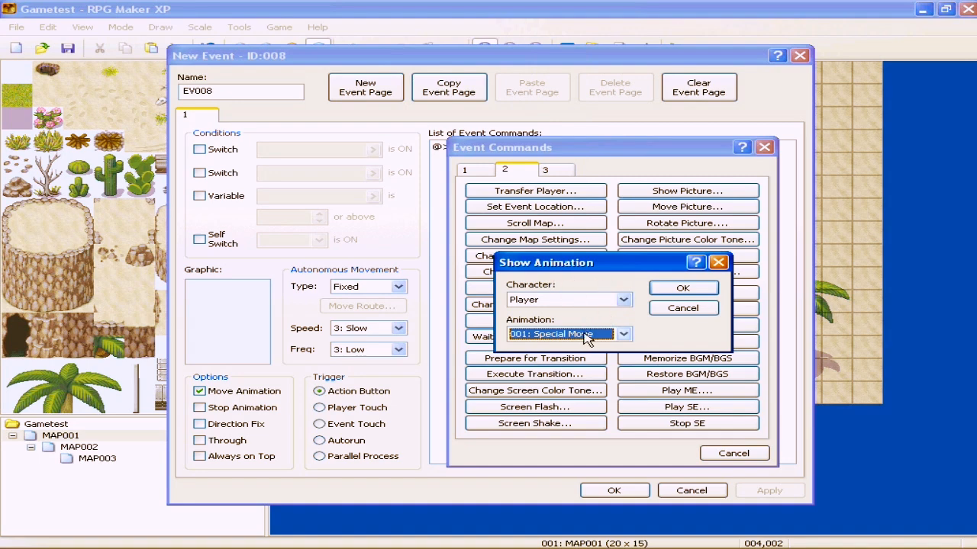
left_click(586, 336)
left_click(564, 252)
left_click(587, 334)
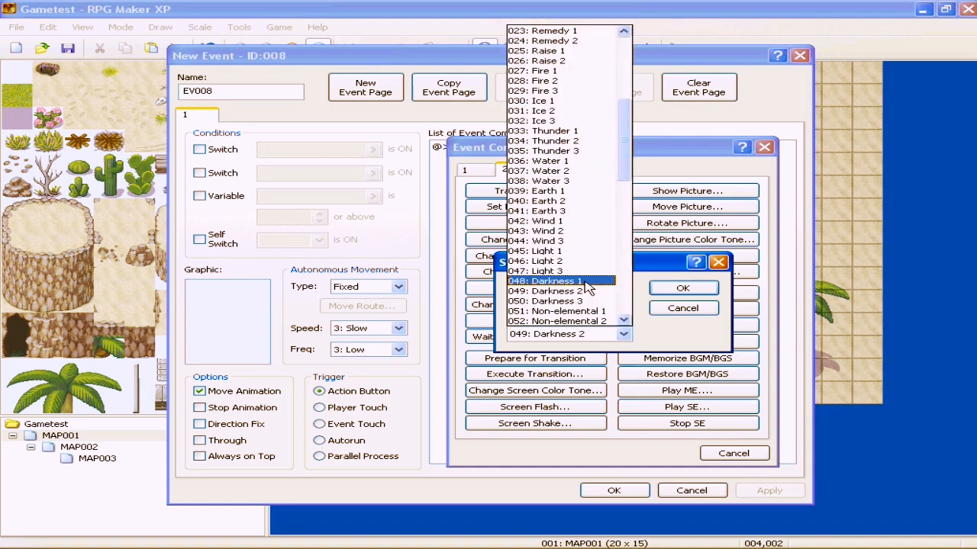
left_click(584, 272)
left_click(583, 333)
left_click(563, 201)
left_click(571, 301)
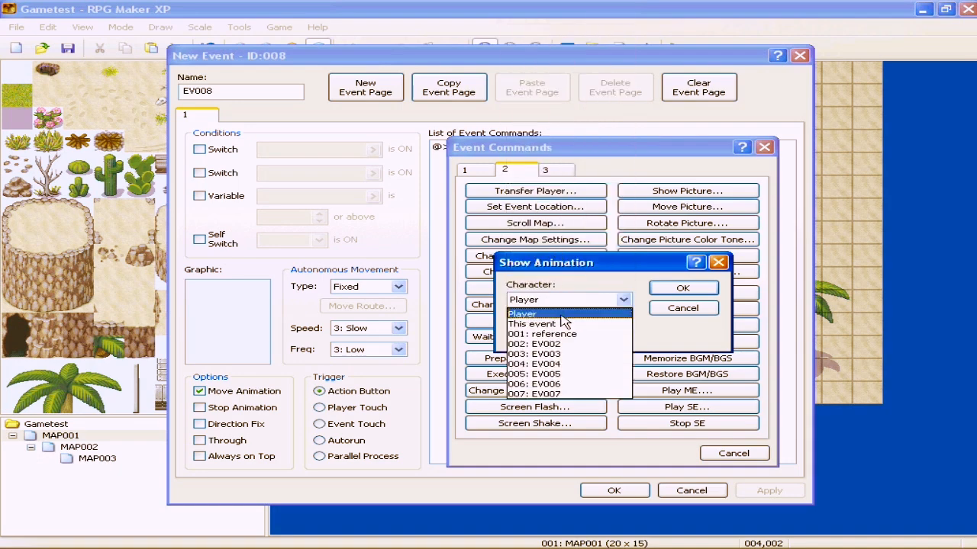
left_click(704, 326)
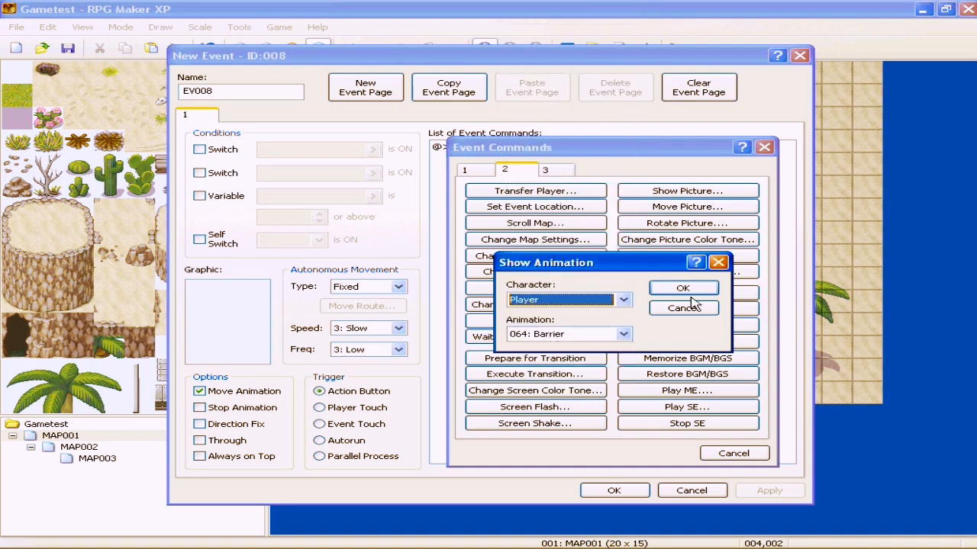
left_click(686, 307)
Step: Examine the Change Transparent Flag options and the Set Move Route targets and moves without adding either command
left_click(534, 305)
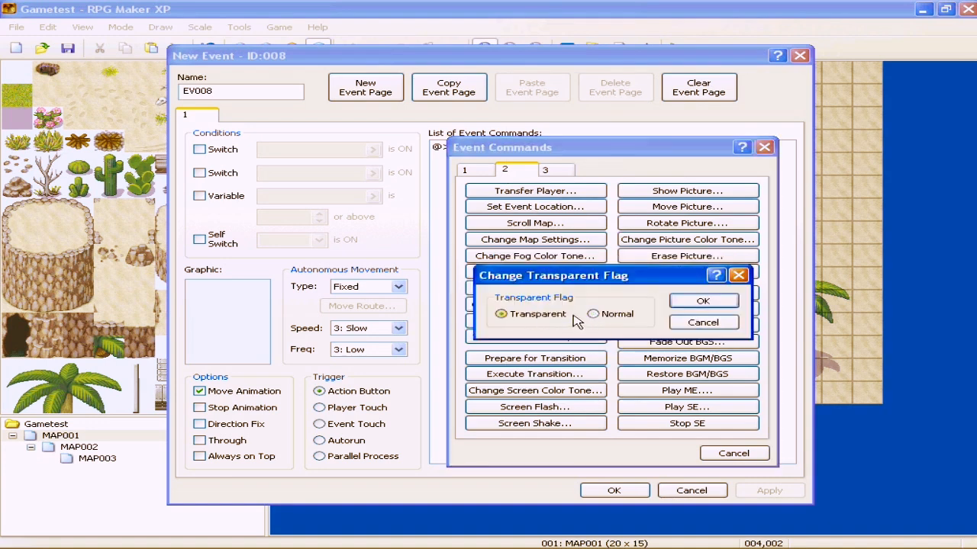
left_click(703, 322)
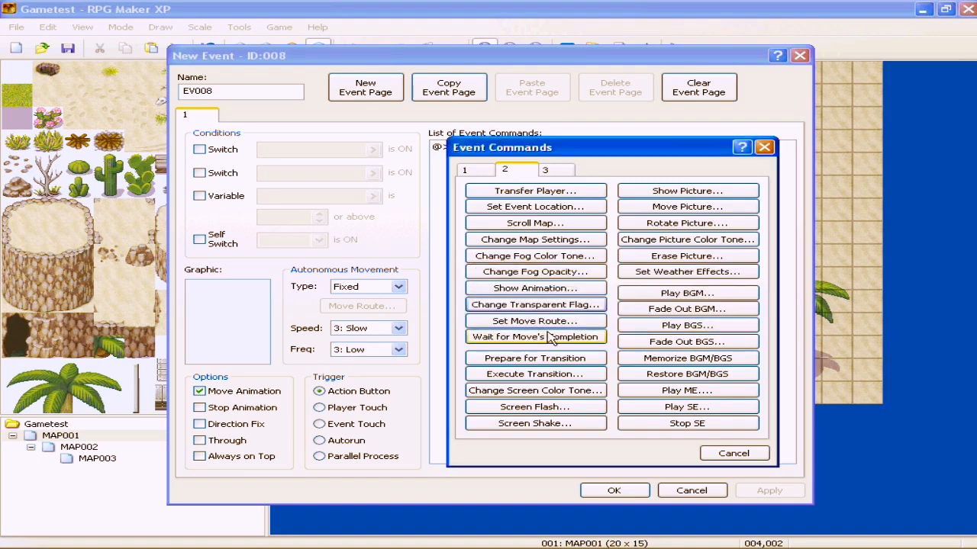
left_click(538, 322)
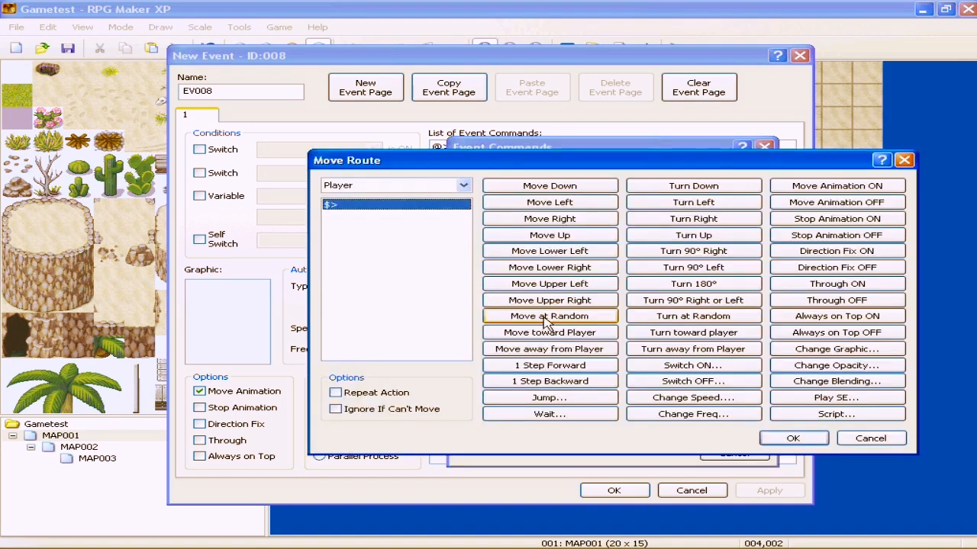
left_click(440, 190)
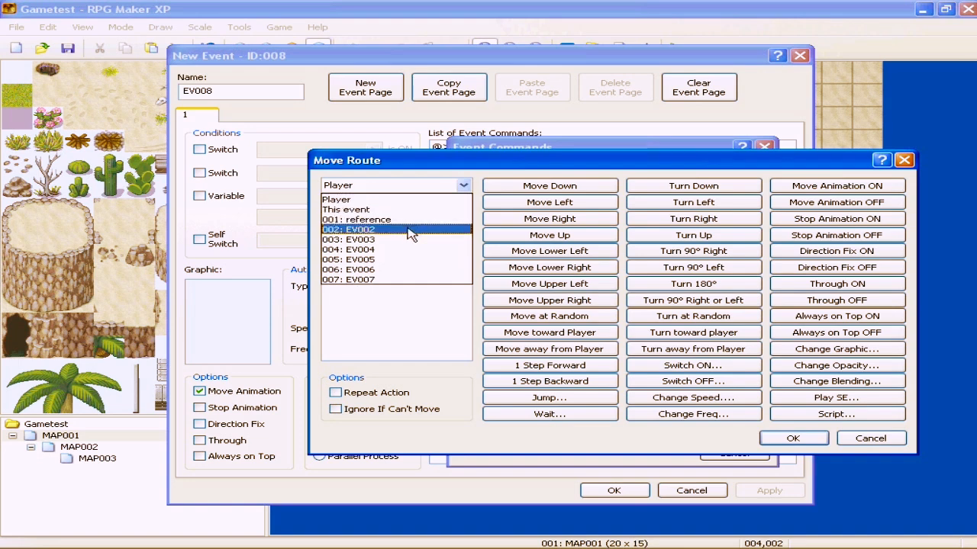
left_click(401, 302)
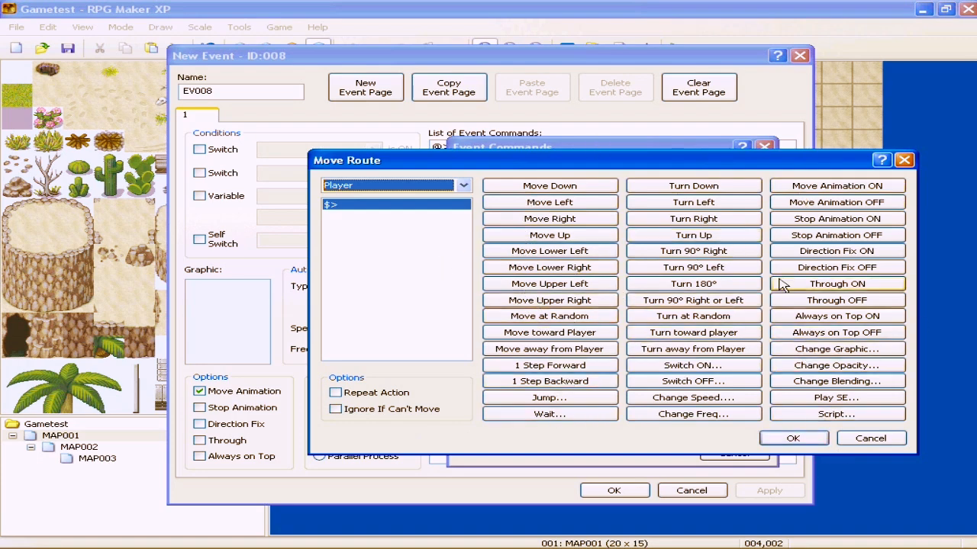
left_click(870, 438)
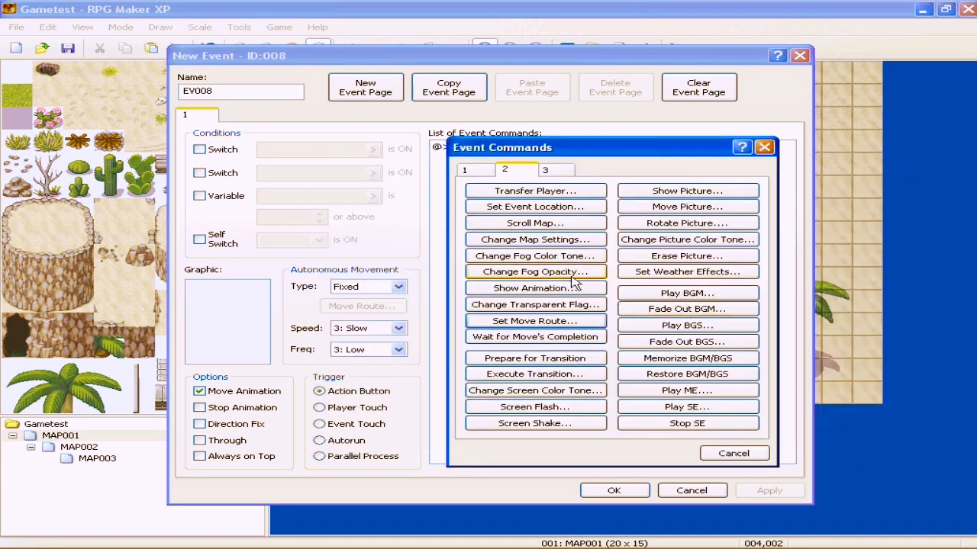
Step: Add a Prepare for Transition command to the new event
left_click(536, 363)
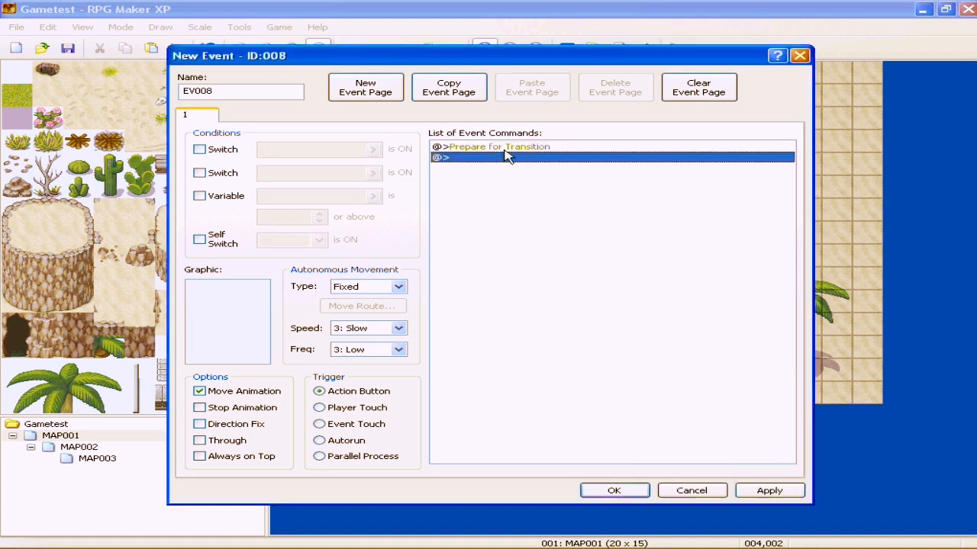
key("Up")
Step: Browse the Execute Transition graphics from 001-Blind01 to 019-Whorl01 and leave without adding the command
double_click(509, 158)
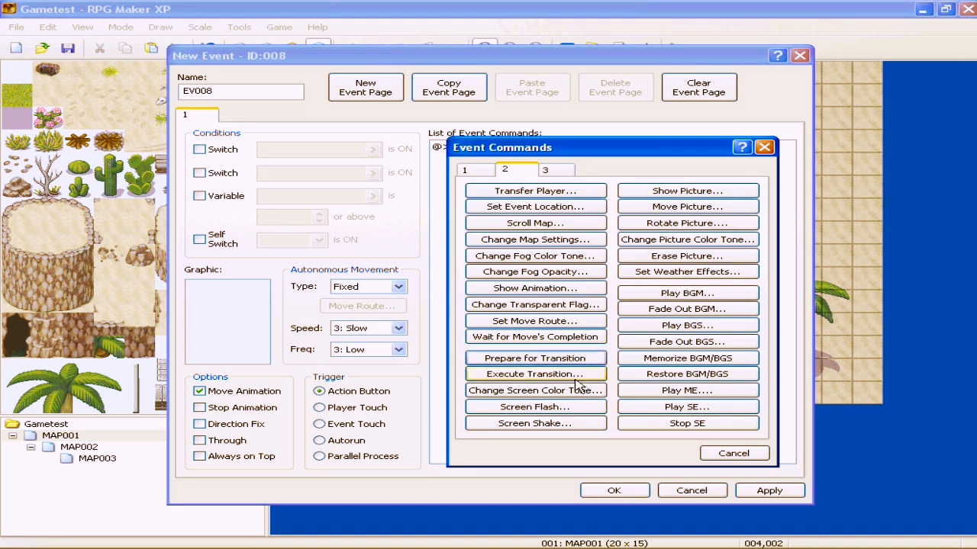
left_click(574, 378)
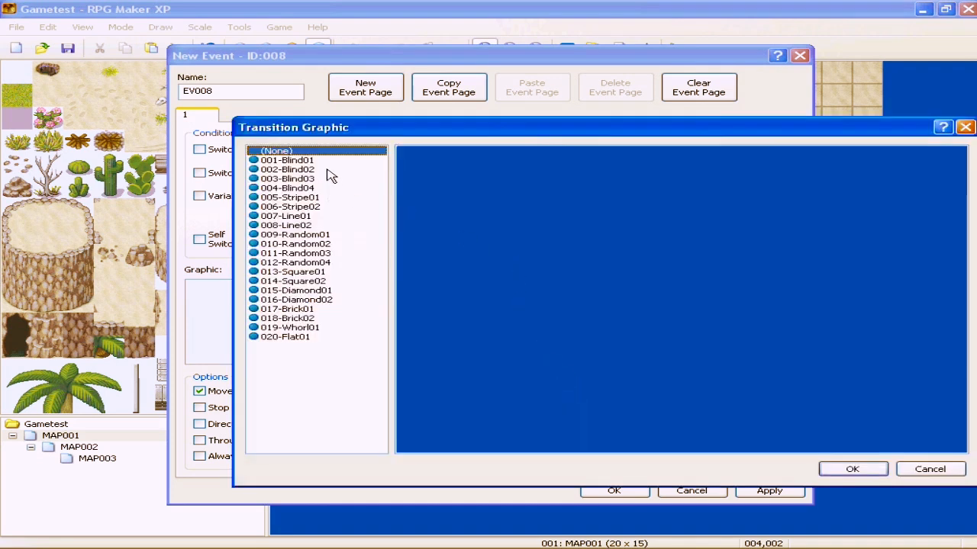
left_click_drag(328, 169, 311, 327)
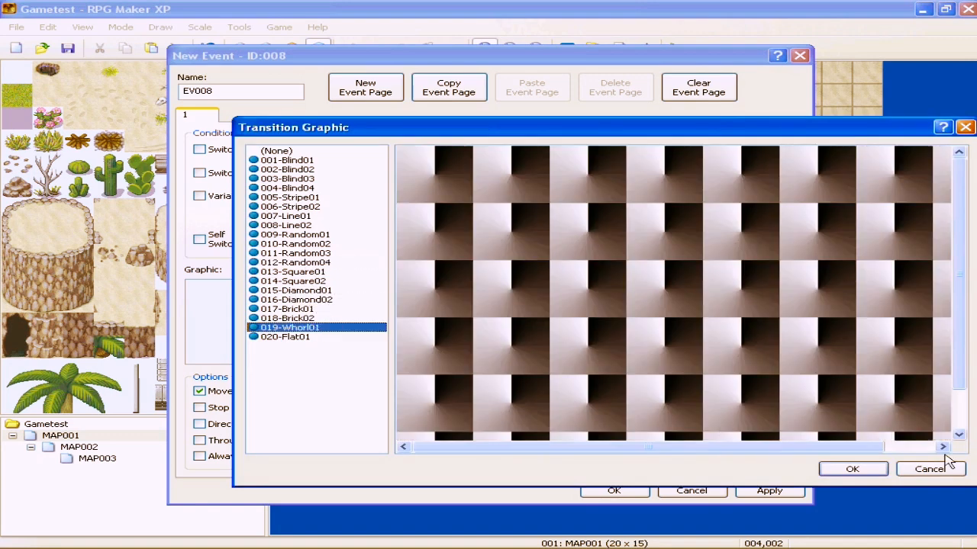
left_click(947, 466)
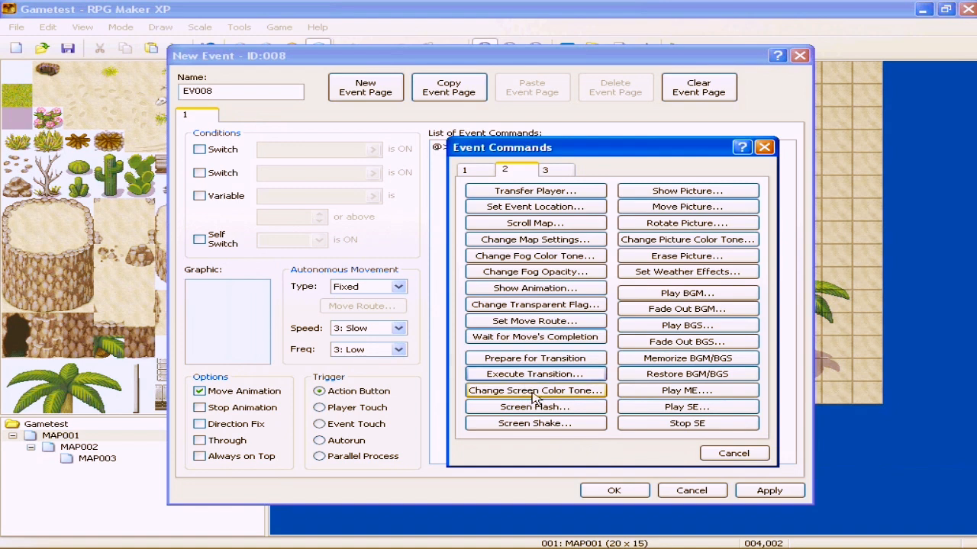
Step: Try the color sliders of Change Screen Color Tone, including a gray value of 34, and discard the command
left_click(534, 394)
left_click_drag(566, 303, 509, 298)
left_click_drag(562, 273, 469, 270)
left_click_drag(562, 249, 475, 259)
left_click(744, 375)
left_click(555, 392)
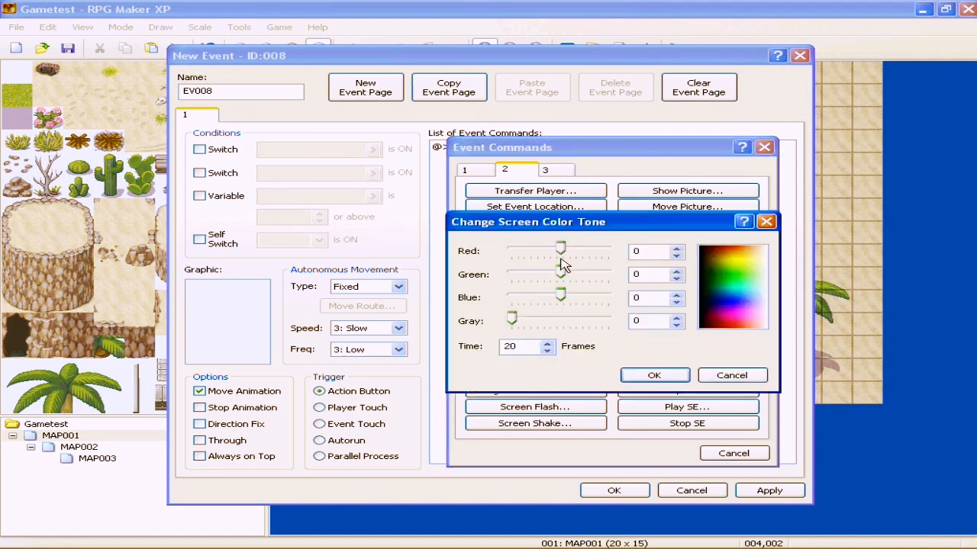
mouse_move(512, 323)
left_mouse_down()
mouse_move(593, 323)
mouse_move(523, 320)
left_mouse_up()
double_click(534, 348)
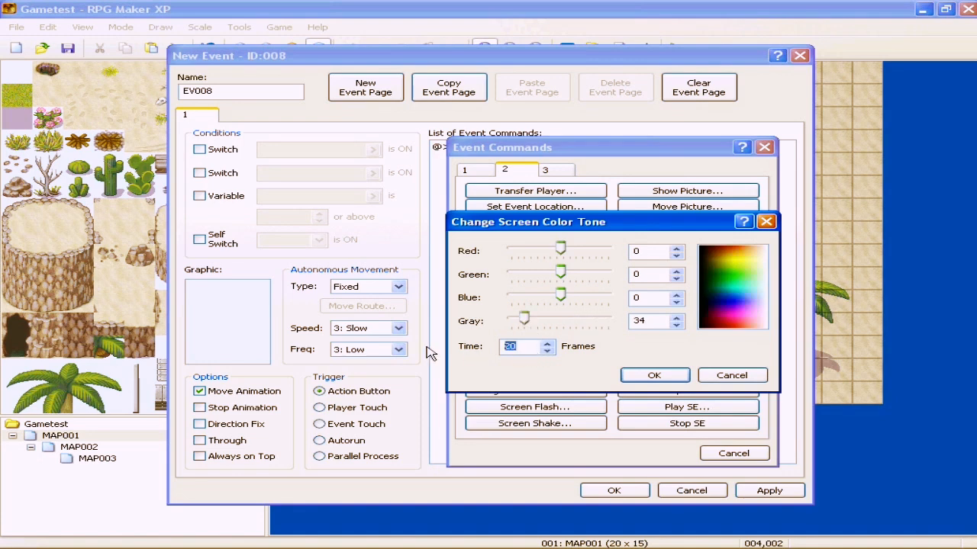
left_click(744, 375)
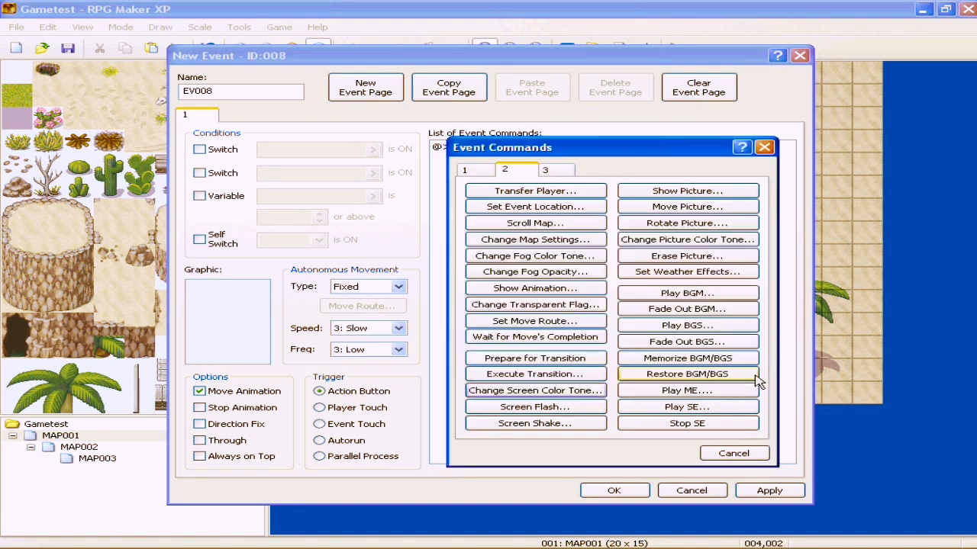
Step: Examine the Screen Flash and Screen Shake settings without adding either command
left_click(541, 412)
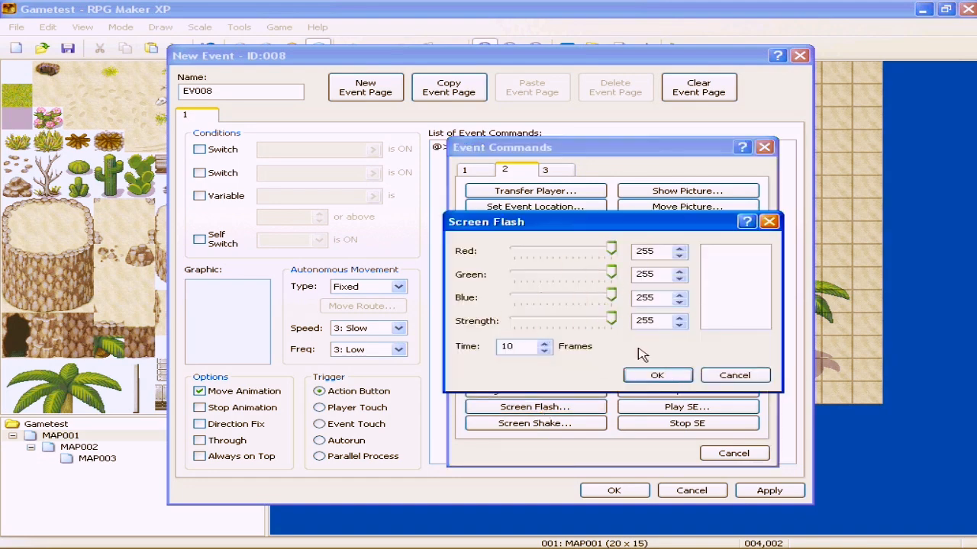
left_click(735, 375)
left_click(573, 423)
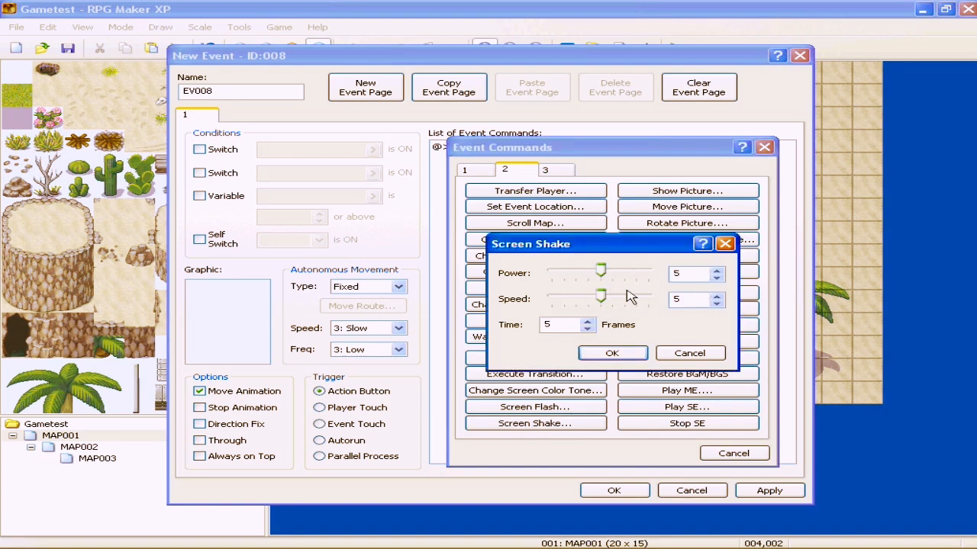
left_click(690, 354)
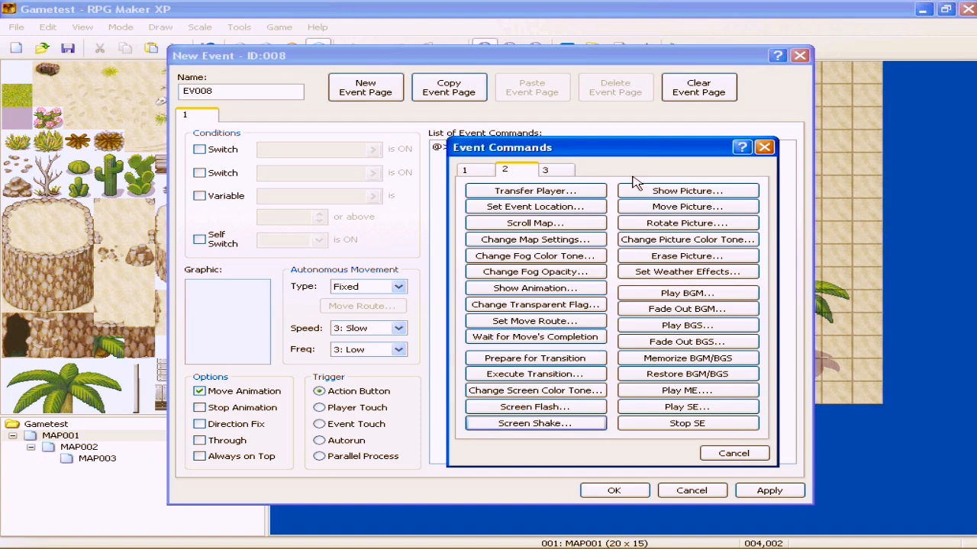
Step: Examine the Show Picture options and its list of picture graphics, and leave without adding the command
left_click(682, 192)
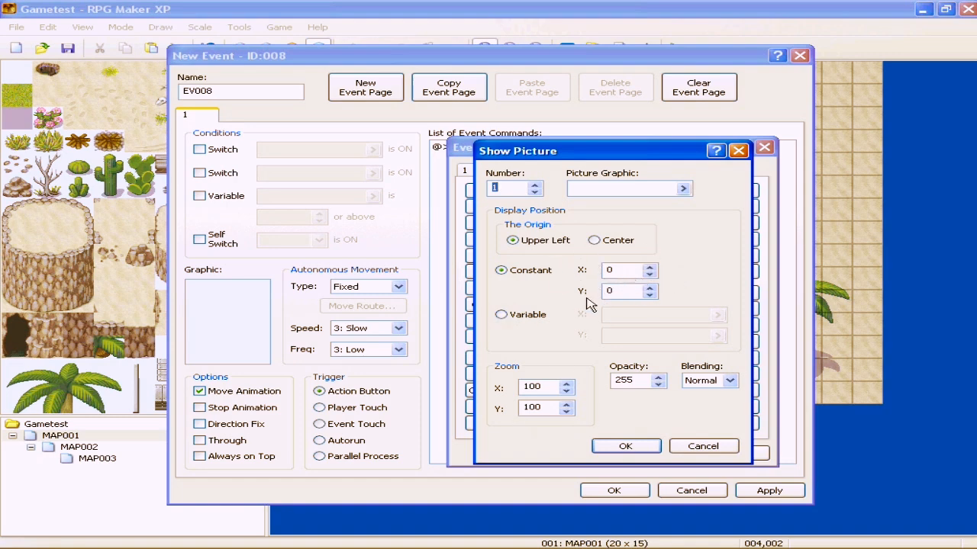
left_click(682, 188)
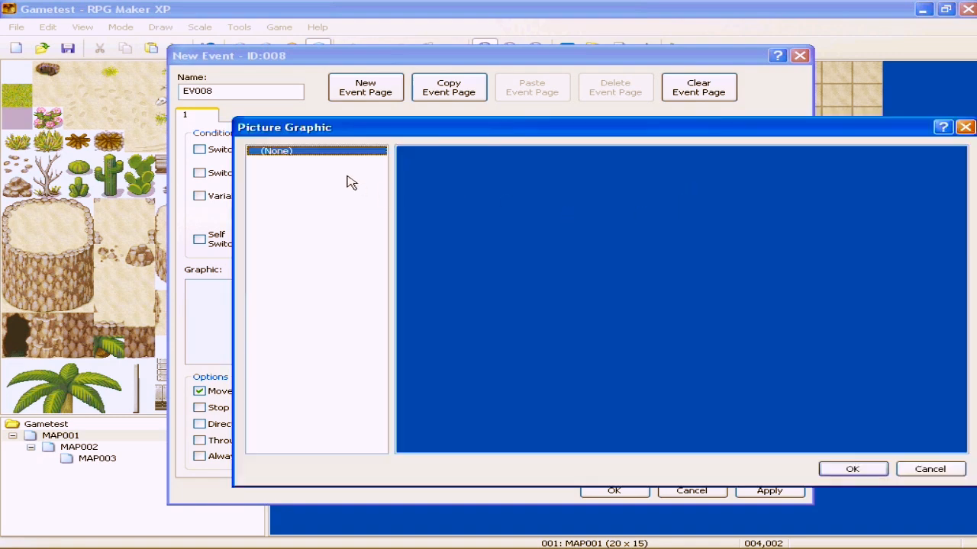
left_click(904, 468)
left_click(698, 445)
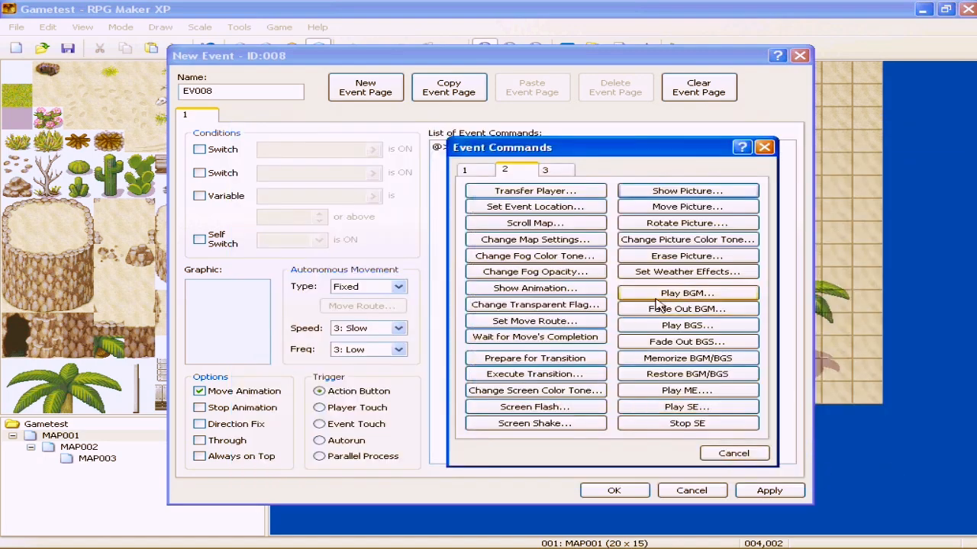
Step: Examine the Move Picture, Rotate Picture and Change Picture Color Tone options without adding any of them
left_click(699, 210)
left_click(711, 449)
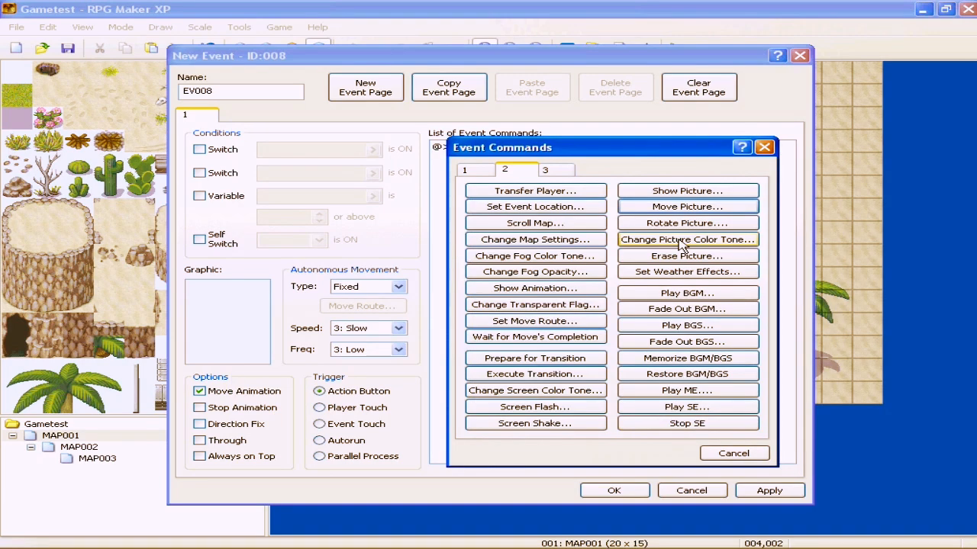
left_click(687, 223)
left_click(685, 321)
left_click(693, 241)
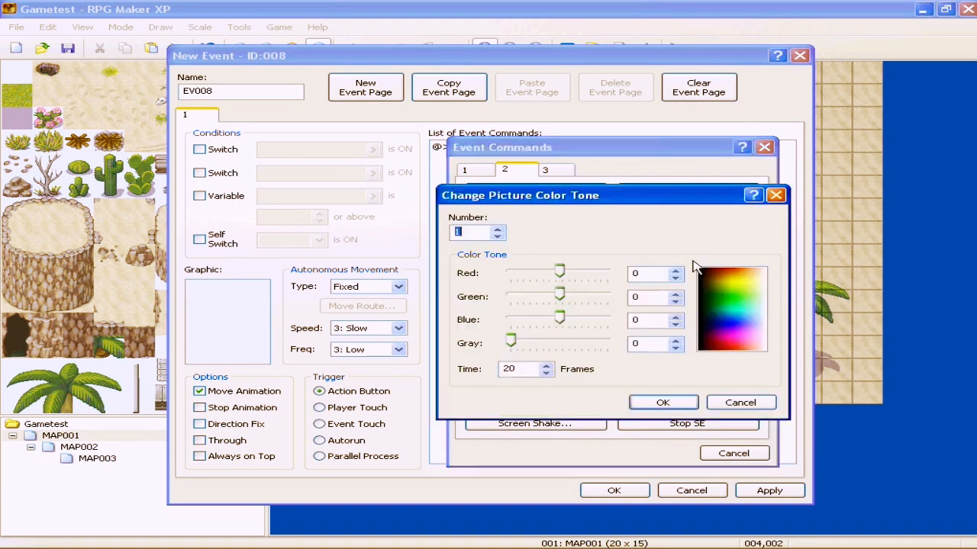
left_click(719, 400)
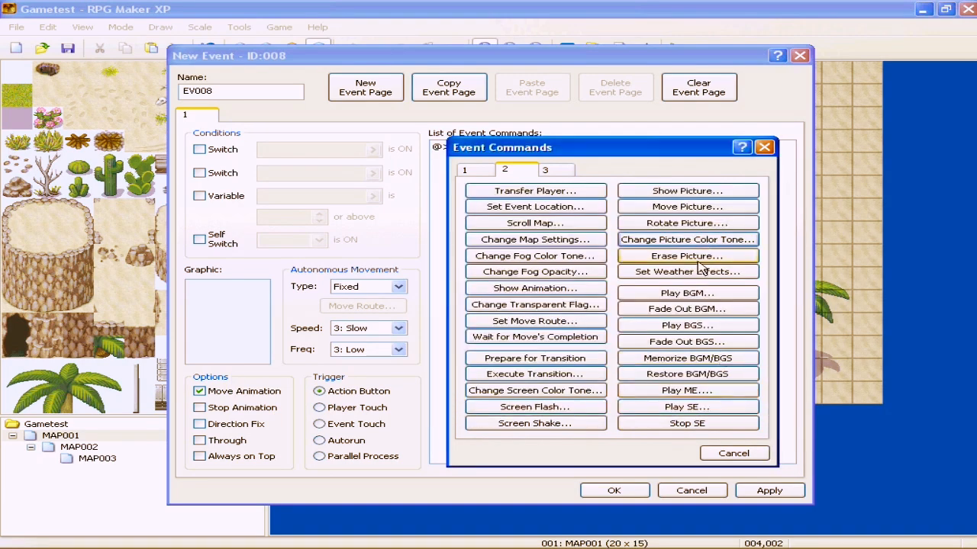
Step: Try the Rain and Snow options of Set Weather Effects, check its time setting, and discard the command
left_click(671, 276)
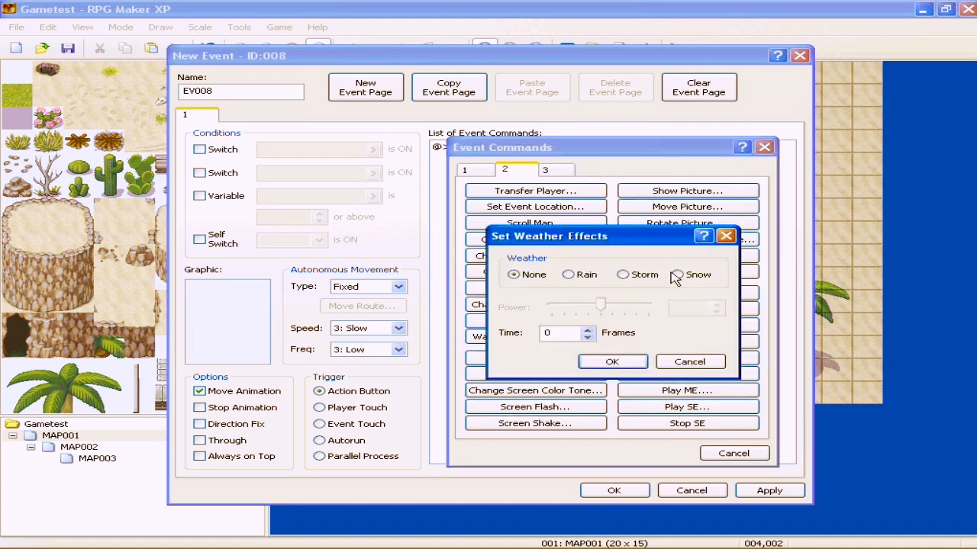
left_click(588, 277)
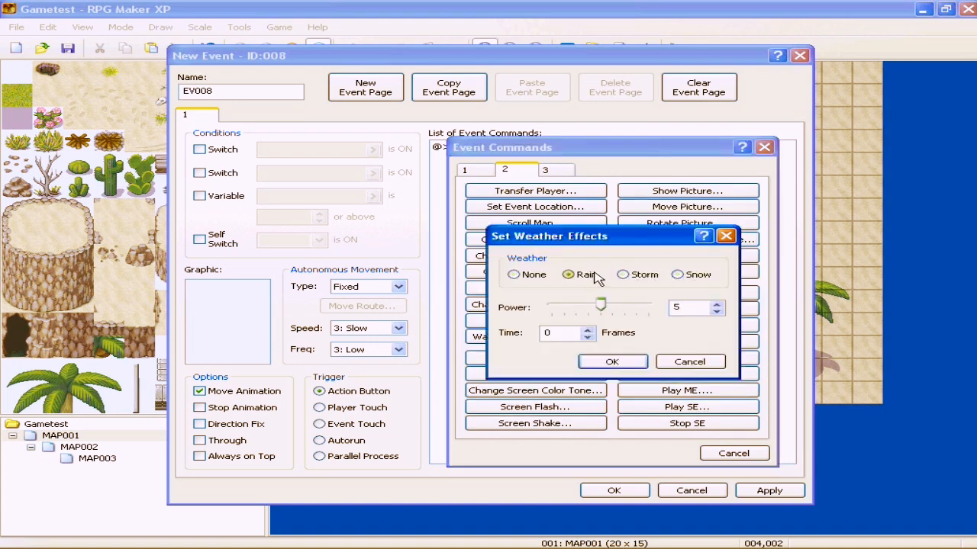
left_click(677, 274)
double_click(571, 338)
left_click(690, 362)
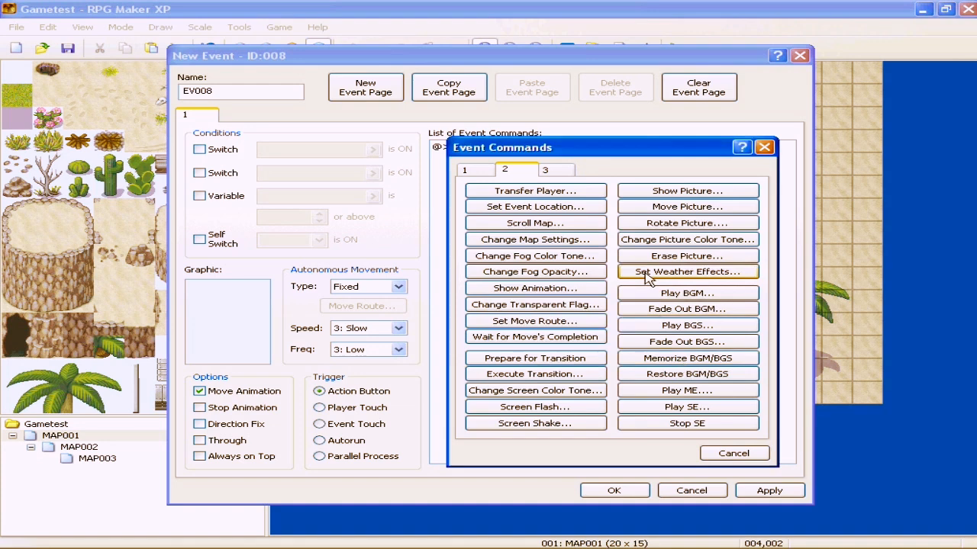
mouse_move(817, 538)
left_click(873, 539)
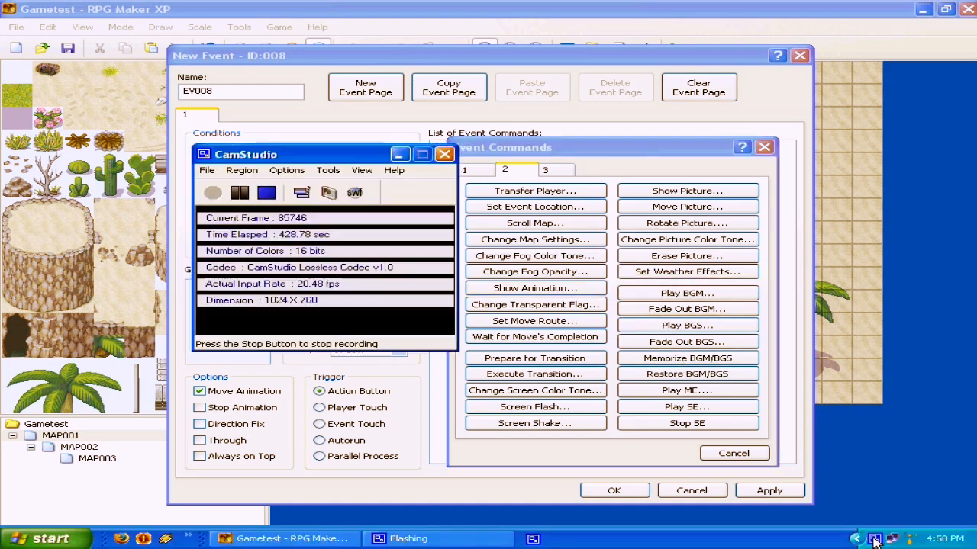
Step: Examine the background music list and the volume and pitch settings of Play BGM without adding the command
left_click(400, 155)
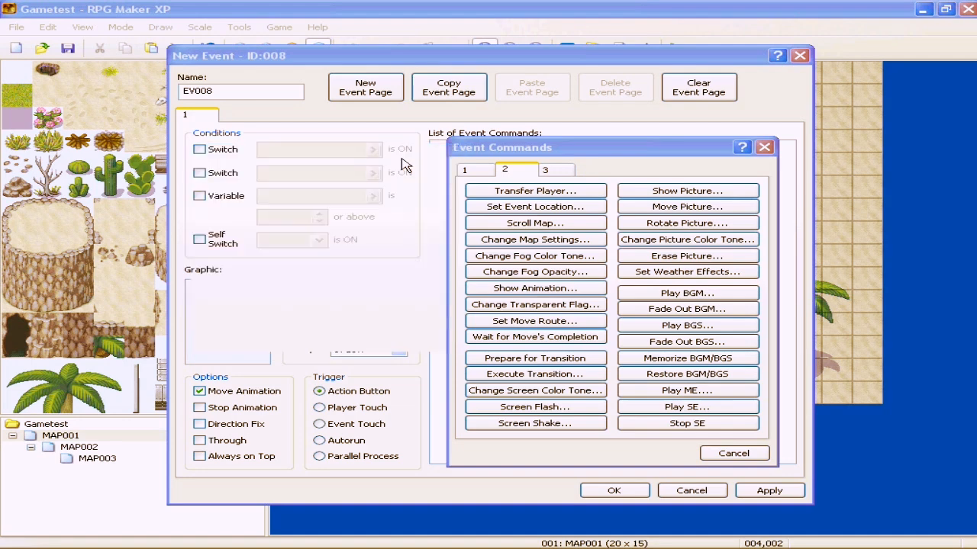
left_click(693, 294)
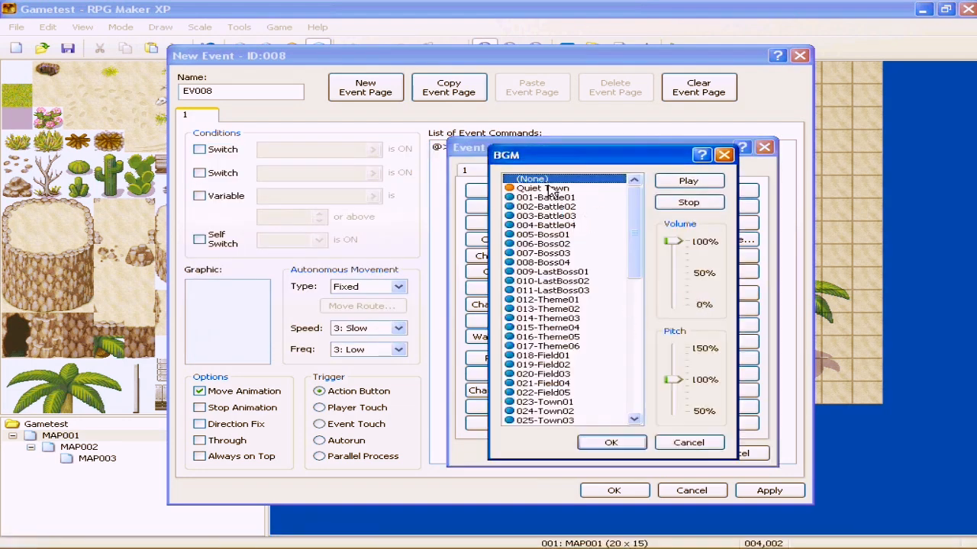
left_click(702, 443)
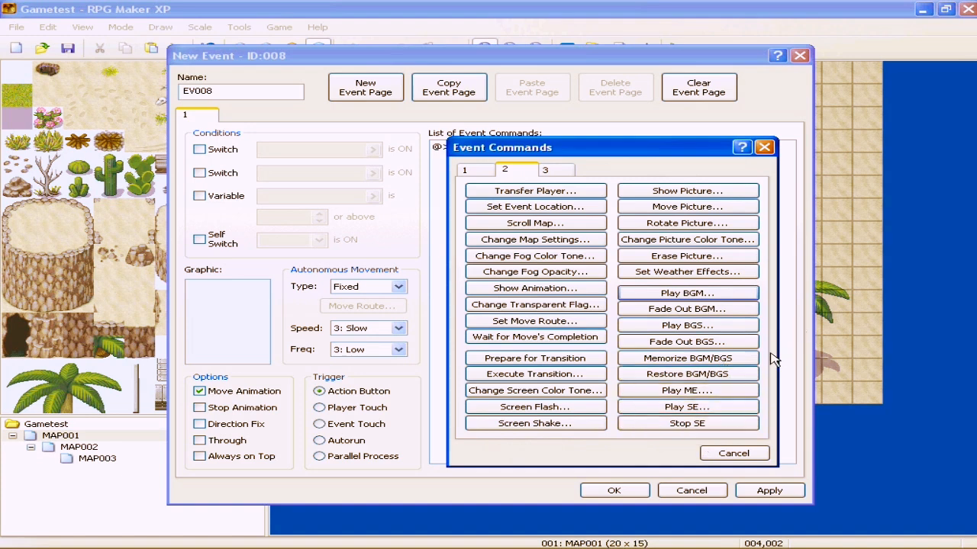
Step: Look over the commands on all three event command pages, and discard the new event without adding any
left_click(479, 174)
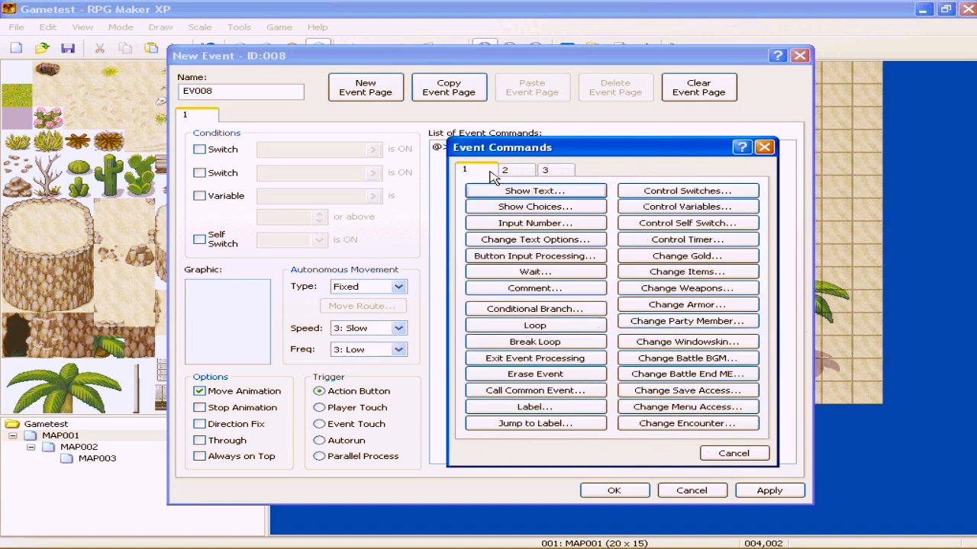
left_click(504, 174)
left_click(480, 174)
left_click(504, 174)
left_click(479, 176)
left_click(512, 172)
left_click(553, 172)
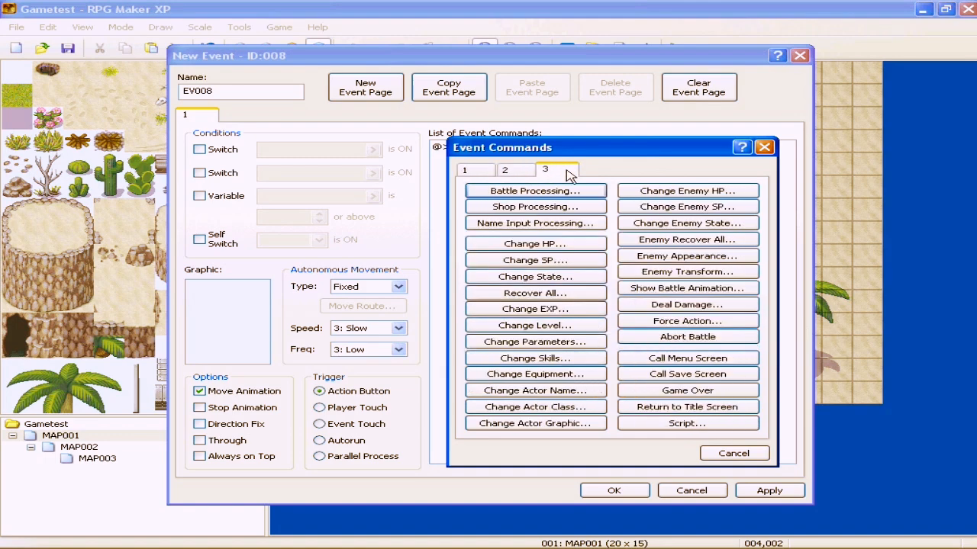
left_click(515, 171)
left_click(480, 172)
left_click(513, 172)
left_click(553, 172)
left_click(510, 172)
left_click(480, 172)
left_click(504, 171)
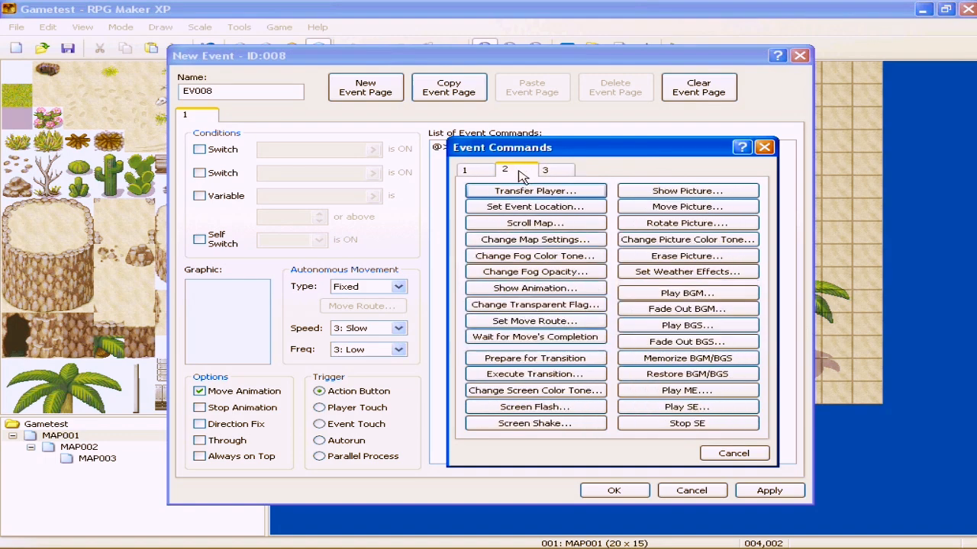
left_click(549, 170)
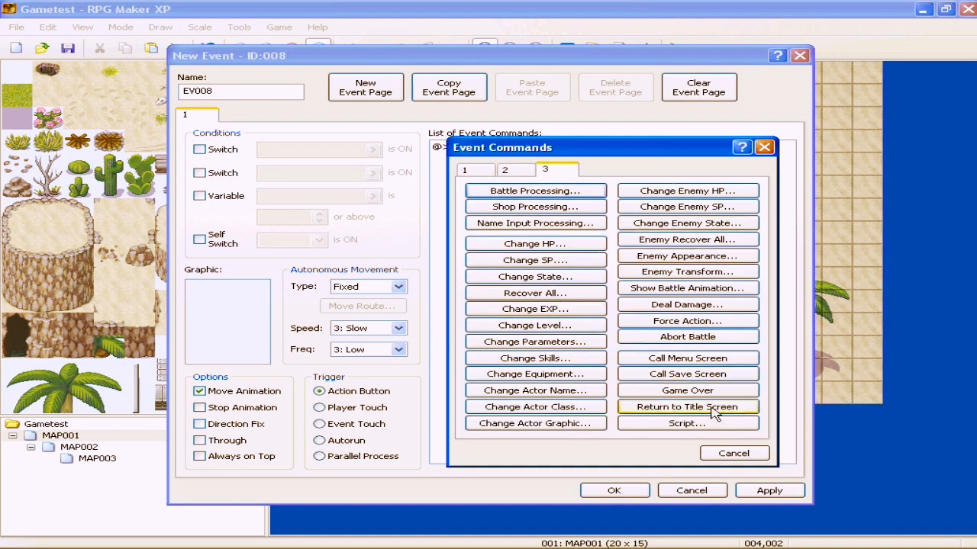
left_click(505, 170)
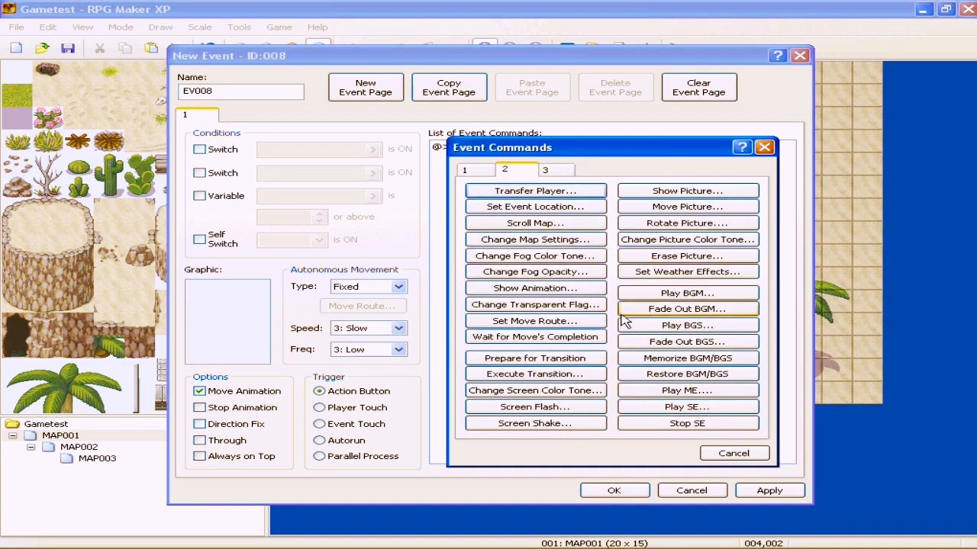
left_click(729, 452)
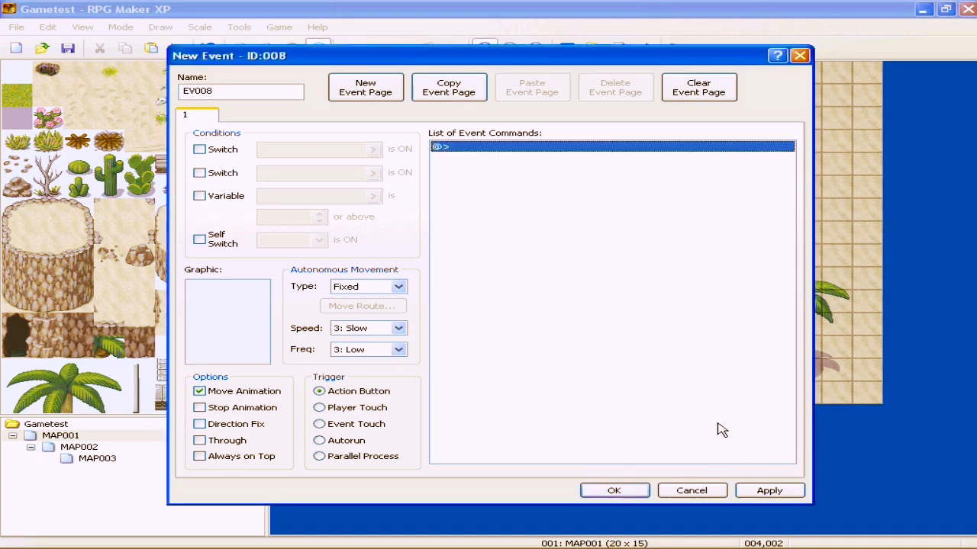
left_click(720, 494)
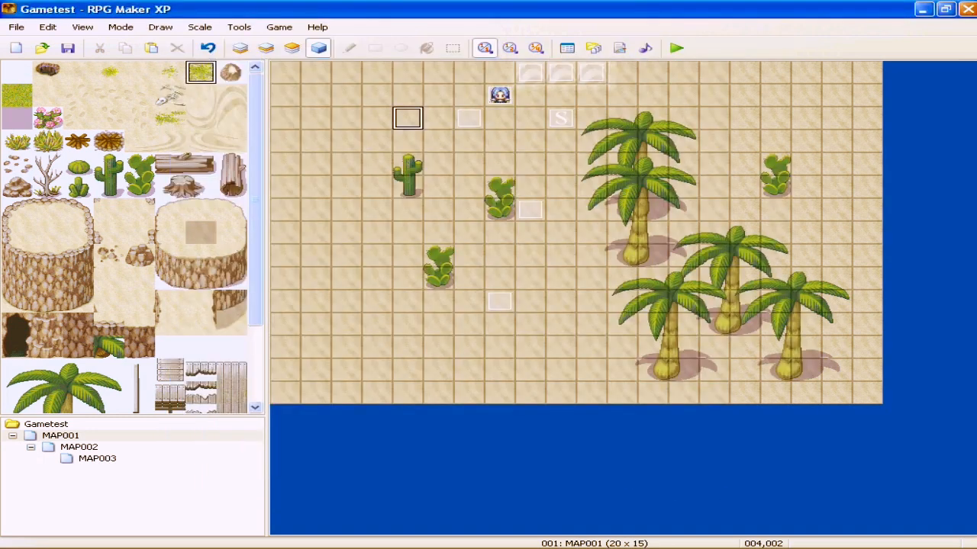
mouse_move(687, 548)
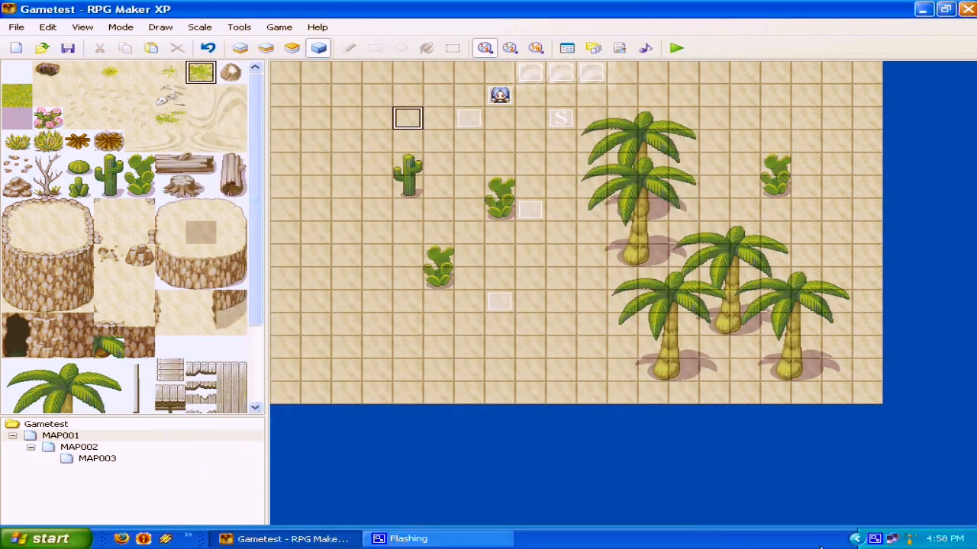
left_click(878, 539)
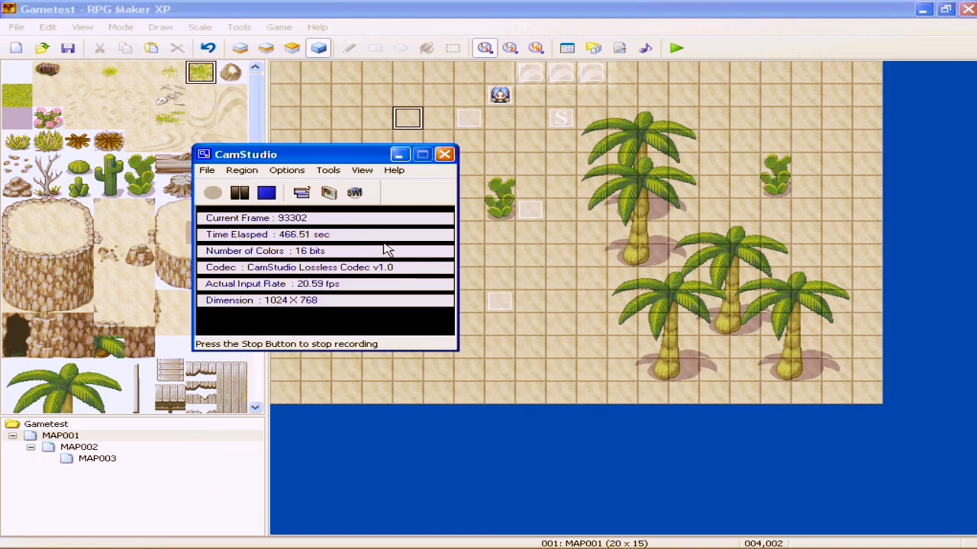